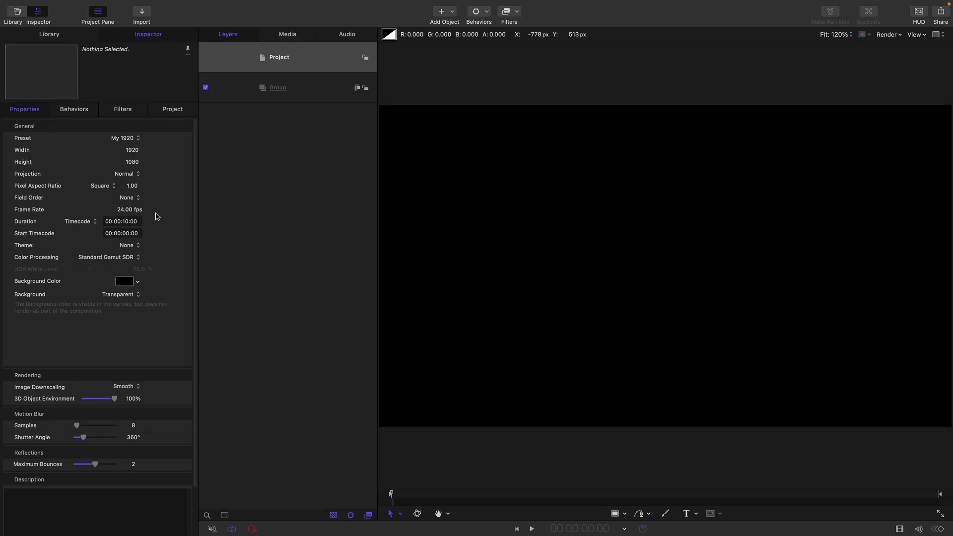
Step: Import window.usdz and LakeImage.jpg into the selected group
{"action": "left_click", "coordinate": [311, 90]}
{"action": "left_click", "coordinate": [140, 14]}
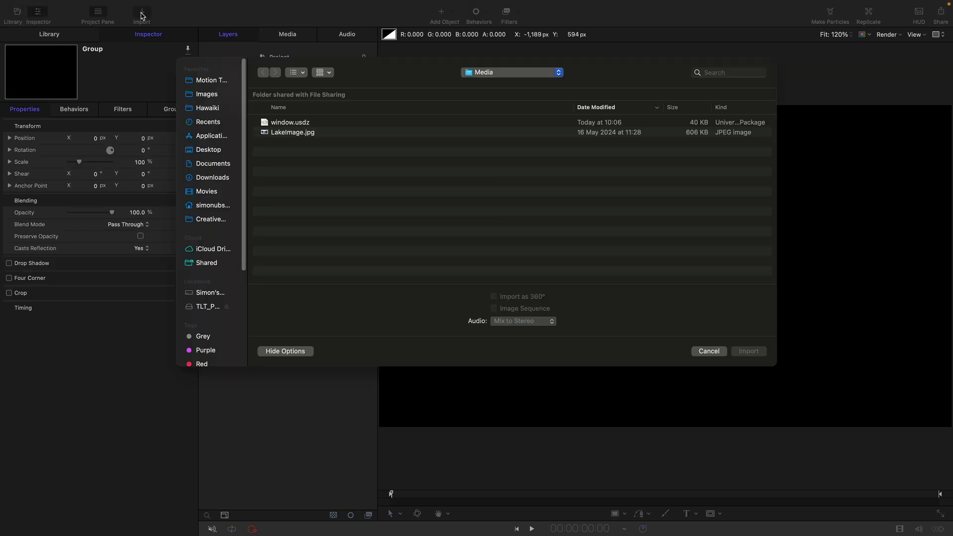
{"action": "left_click_drag", "start_coordinate": [311, 157], "coordinate": [291, 127]}
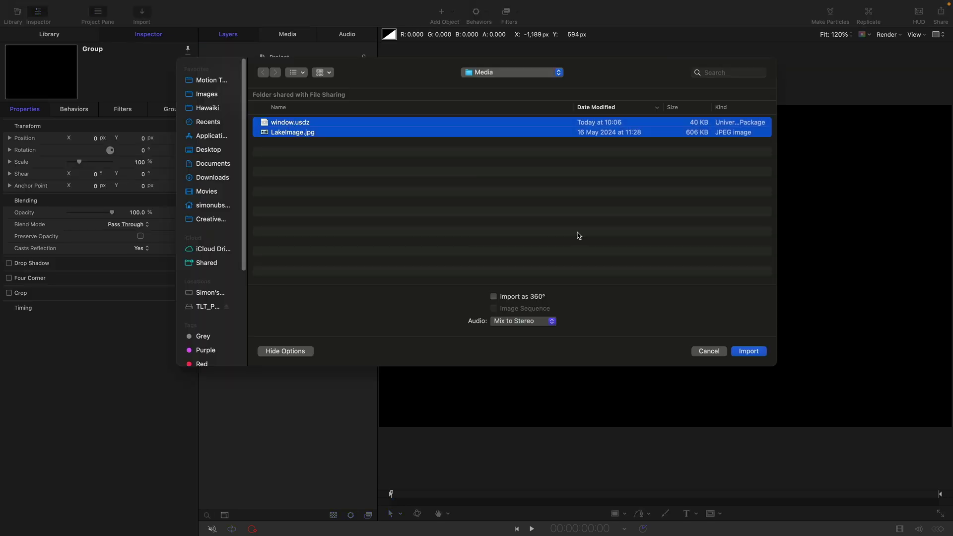
{"action": "left_click", "coordinate": [748, 351]}
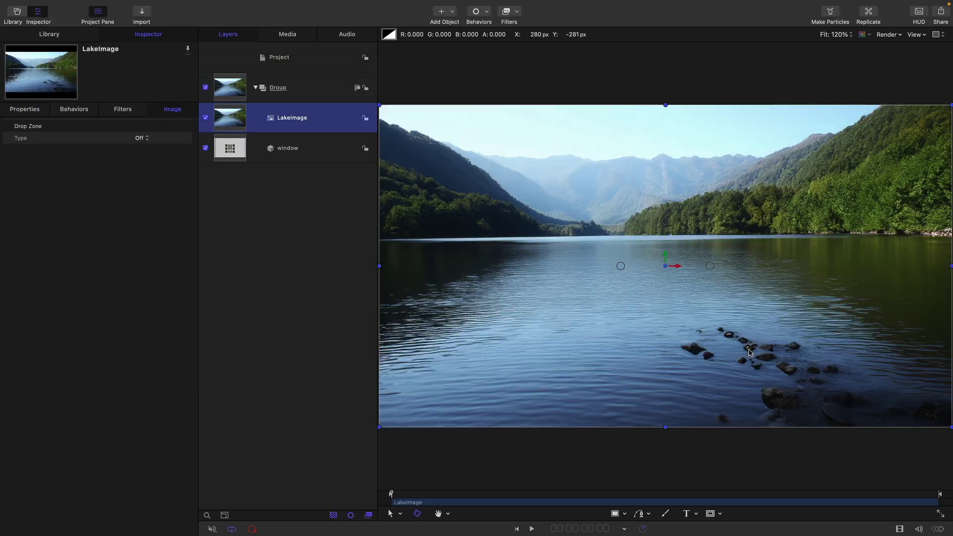
Step: Stack the window above LakeImage and enlarge it with a Custom Unit Size of 285.7
{"action": "left_click", "coordinate": [243, 224]}
{"action": "left_click", "coordinate": [235, 155]}
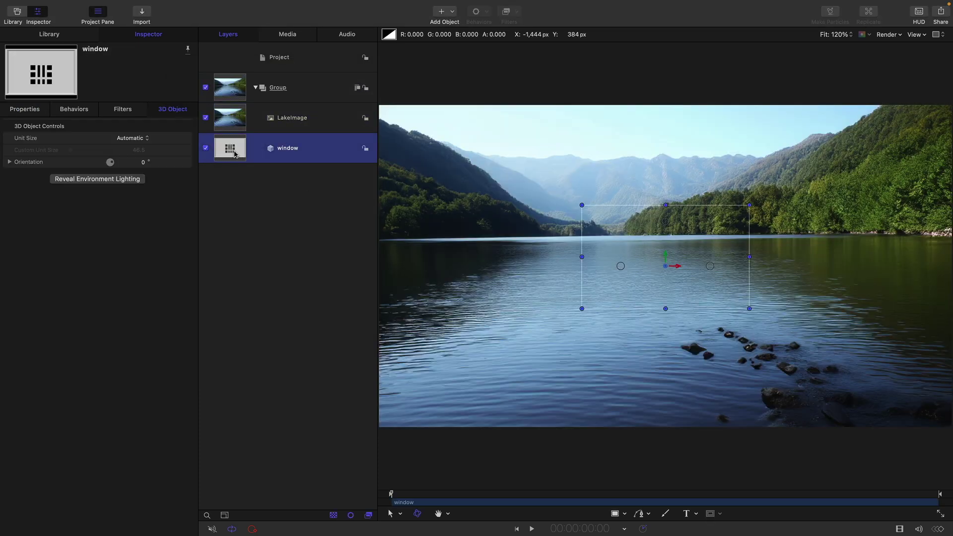
{"action": "left_click_drag", "start_coordinate": [235, 155], "coordinate": [243, 102]}
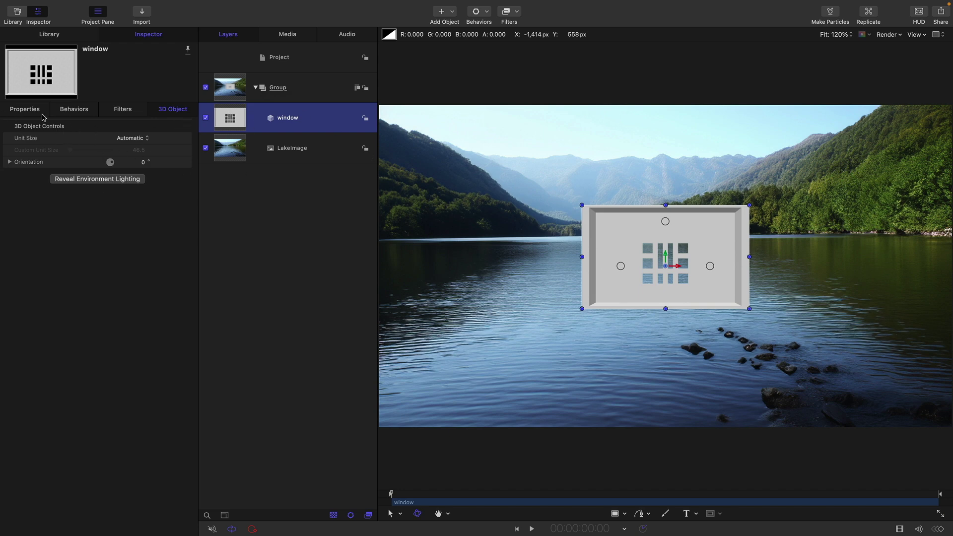
{"action": "left_click", "coordinate": [136, 140]}
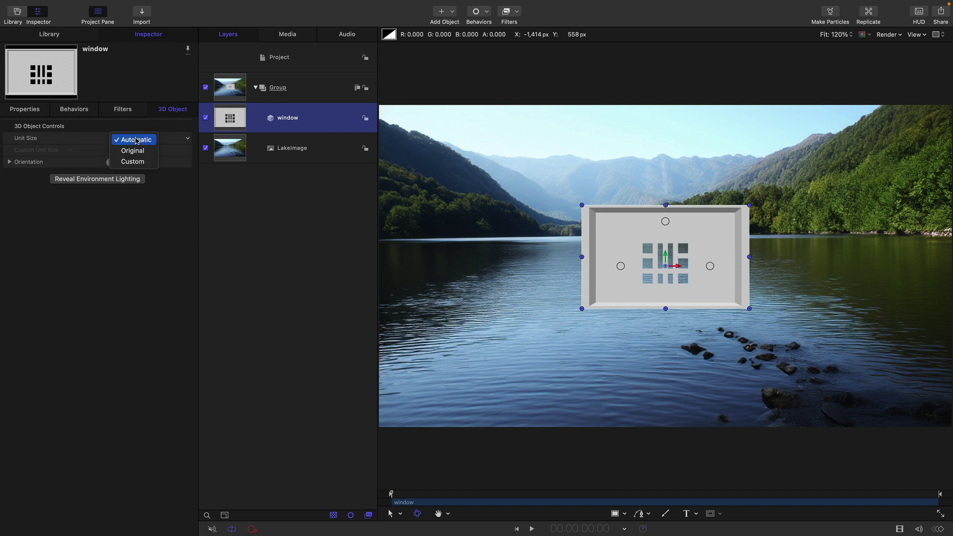
{"action": "left_click", "coordinate": [145, 163]}
{"action": "left_click_drag", "start_coordinate": [139, 150], "coordinate": [230, 150]}
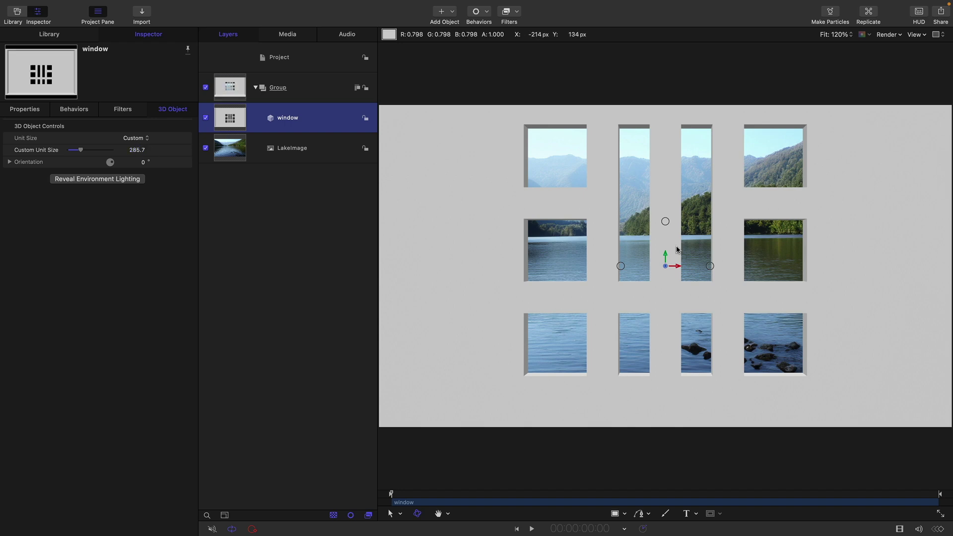
Step: Lower the project's 3D Object Environment lighting to 10%
{"action": "left_click", "coordinate": [87, 179]}
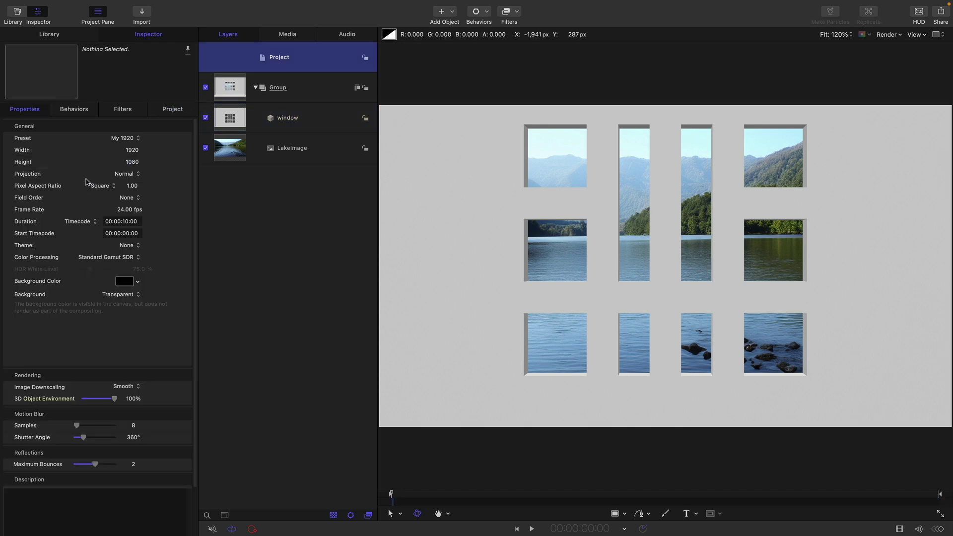
{"action": "left_click", "coordinate": [132, 399]}
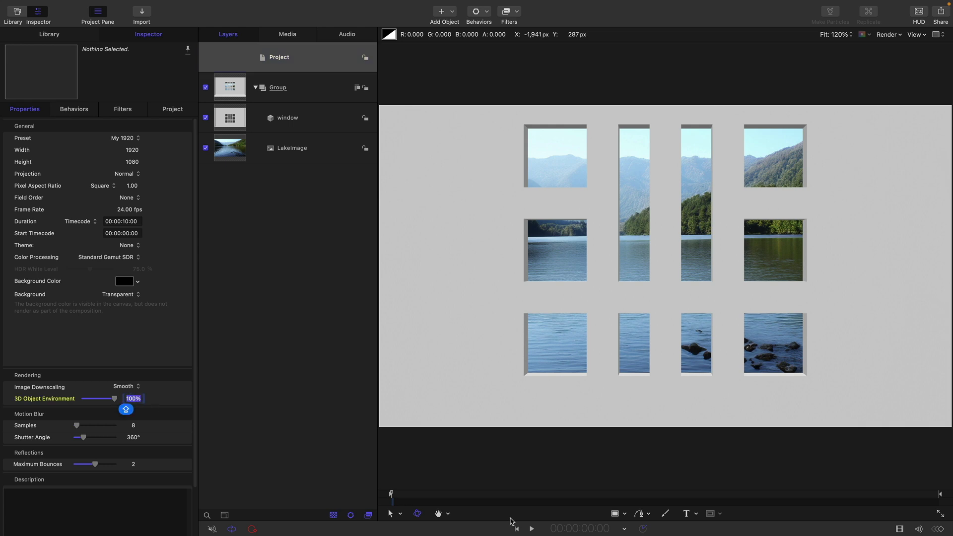
{"action": "type", "text": "10"}
{"action": "key", "text": "Return"}
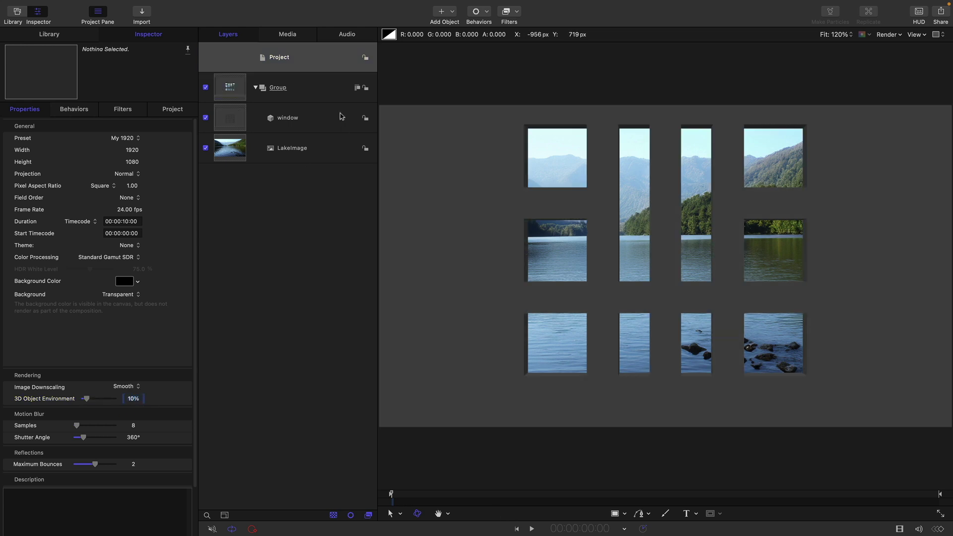
Step: Add a camera and accept switching the groups to 3D
{"action": "left_click", "coordinate": [452, 13]}
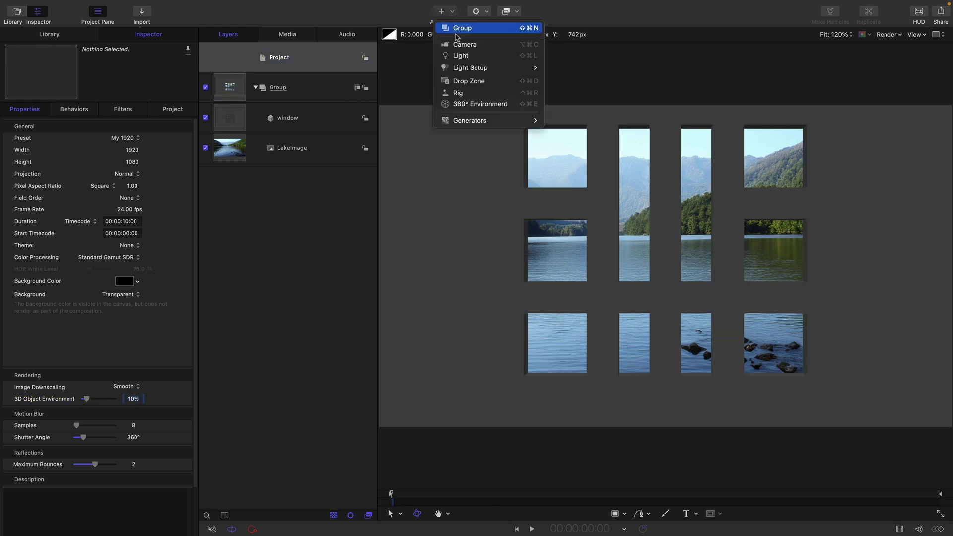
{"action": "left_click", "coordinate": [461, 45]}
{"action": "left_click", "coordinate": [561, 301]}
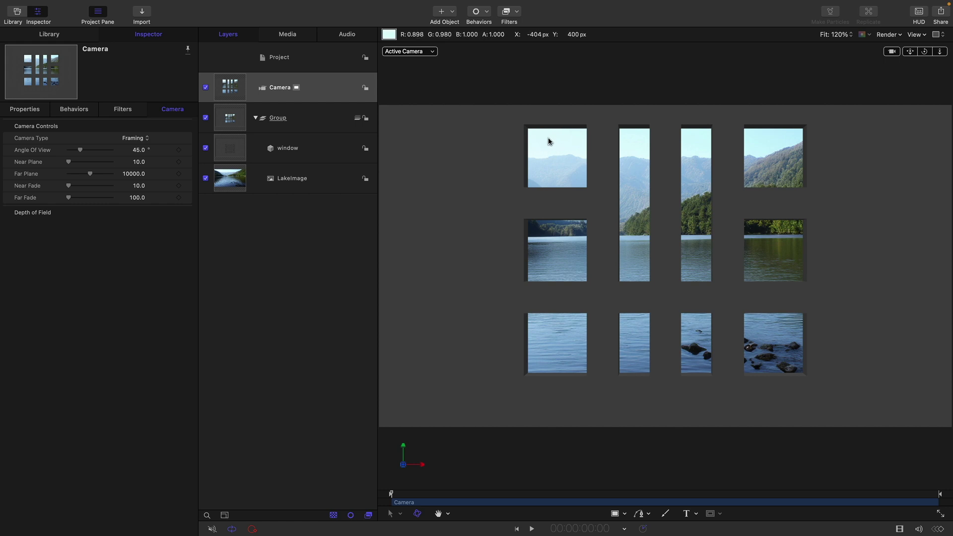
Step: Add a light, then put LakeImage in its own group below the window's group
{"action": "left_click", "coordinate": [450, 12]}
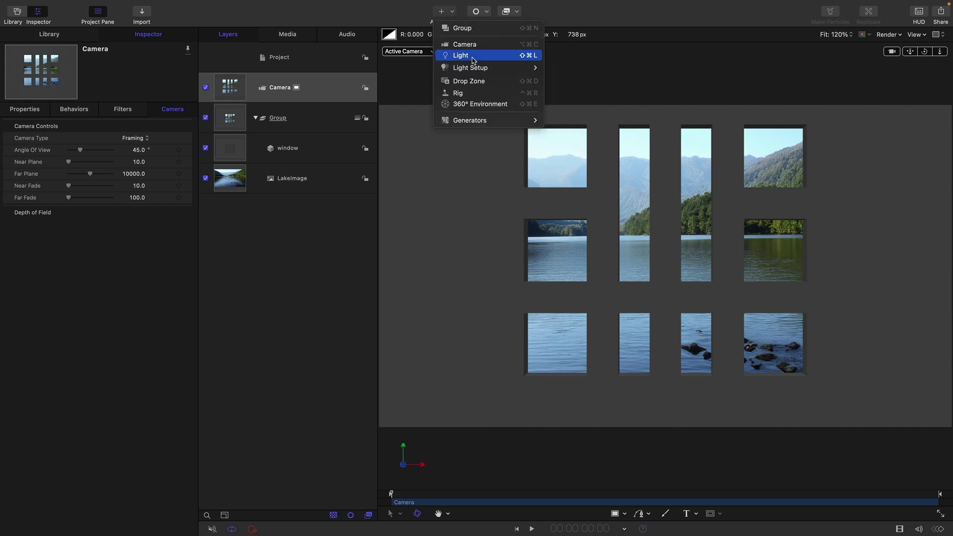
{"action": "left_click", "coordinate": [461, 56]}
{"action": "left_click", "coordinate": [229, 215]}
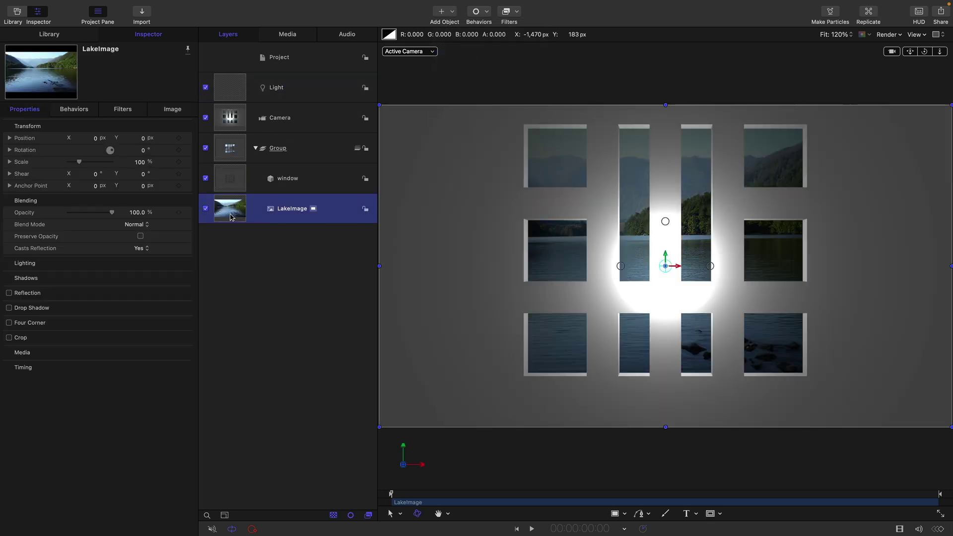
{"action": "left_click_drag", "start_coordinate": [231, 217], "coordinate": [233, 347]}
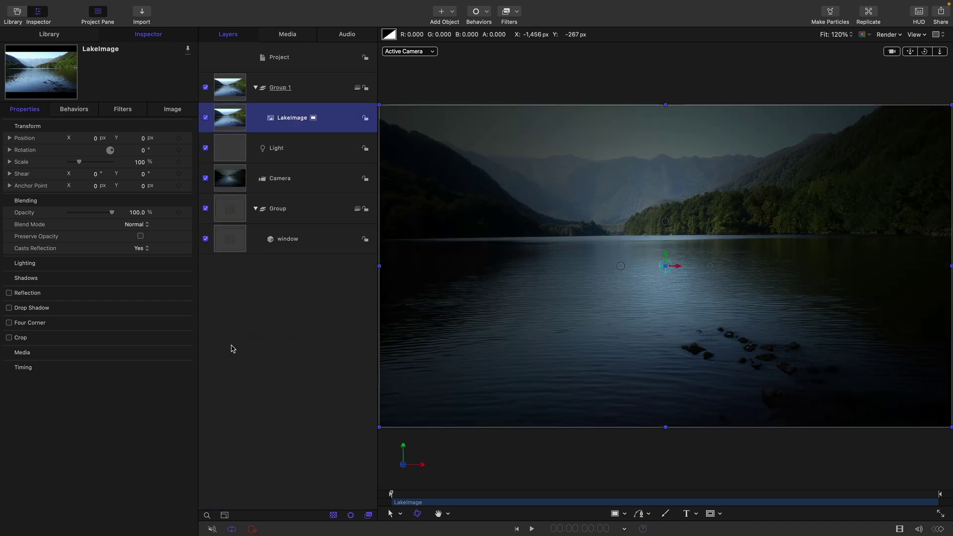
{"action": "left_click", "coordinate": [231, 88]}
{"action": "key", "text": "super+shift+bracketleft"}
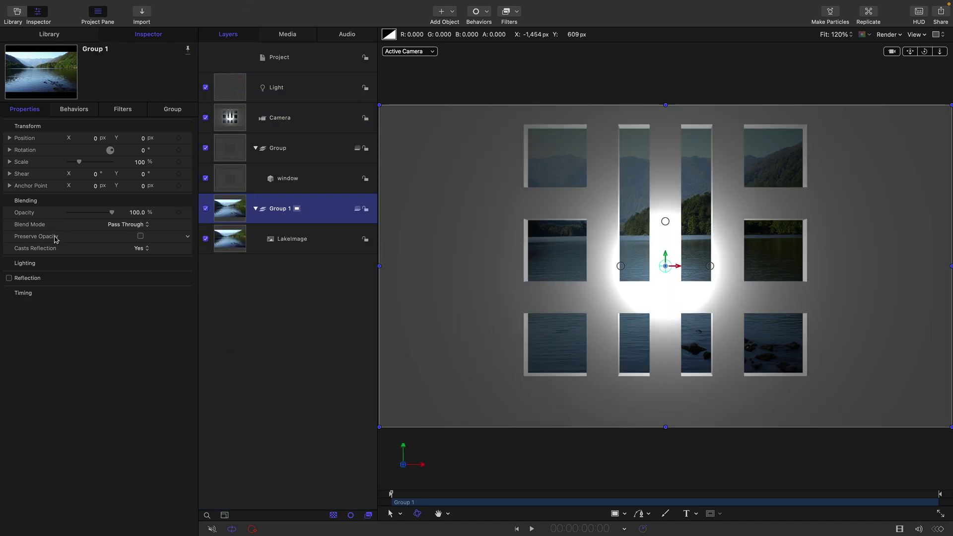
Step: Set the lake group's lighting Shading to Off
{"action": "mouse_move", "coordinate": [145, 279]}
{"action": "left_click", "coordinate": [174, 263]}
{"action": "left_click", "coordinate": [133, 275]}
{"action": "left_click", "coordinate": [136, 300]}
Step: Place the light on the top-left window with Falloff 0 and Intensity 364%
{"action": "left_click", "coordinate": [265, 94]}
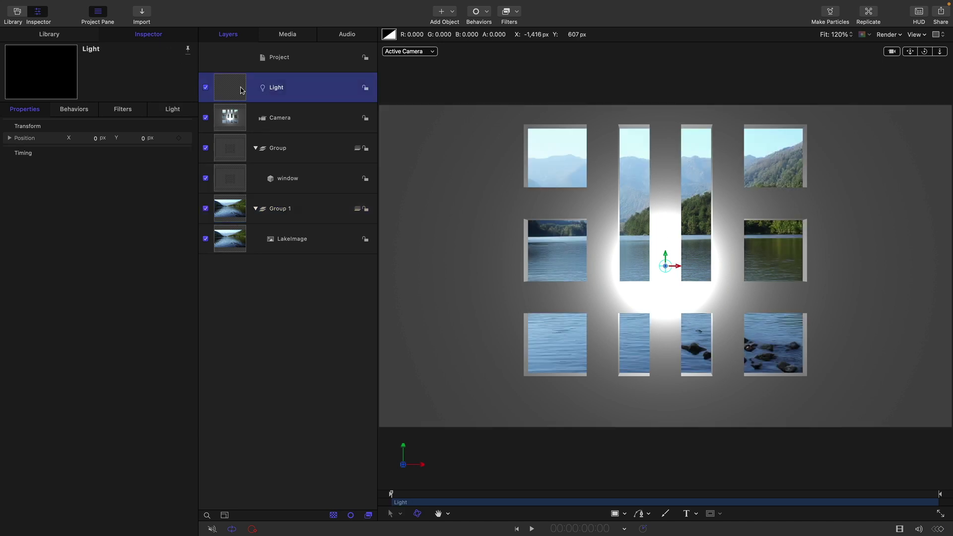
{"action": "left_click", "coordinate": [9, 138]}
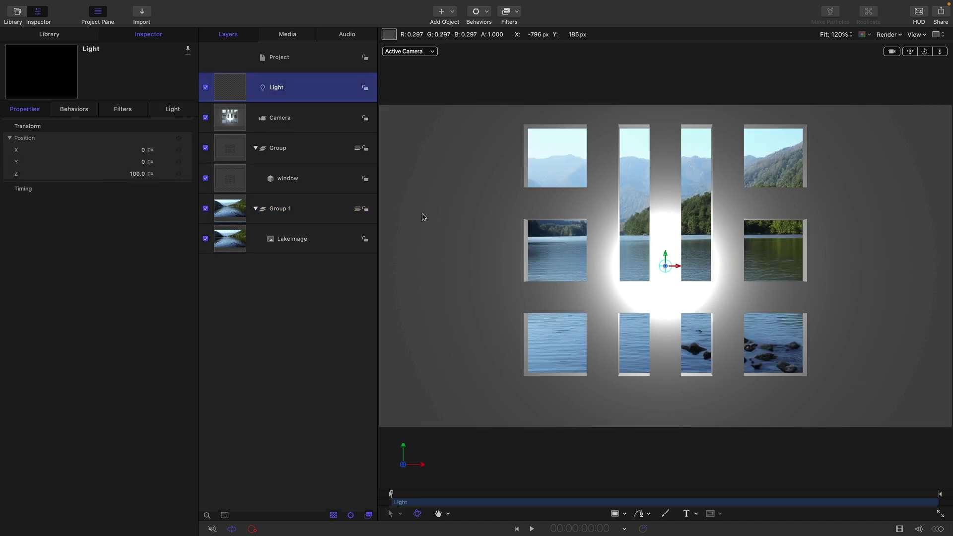
{"action": "mouse_move", "coordinate": [144, 150]}
{"action": "left_mouse_down"}
{"action": "mouse_move", "coordinate": [136, 174]}
{"action": "mouse_move", "coordinate": [143, 162]}
{"action": "left_mouse_up"}
{"action": "left_click_drag", "start_coordinate": [618, 145], "coordinate": [538, 144]}
{"action": "left_click", "coordinate": [172, 109]}
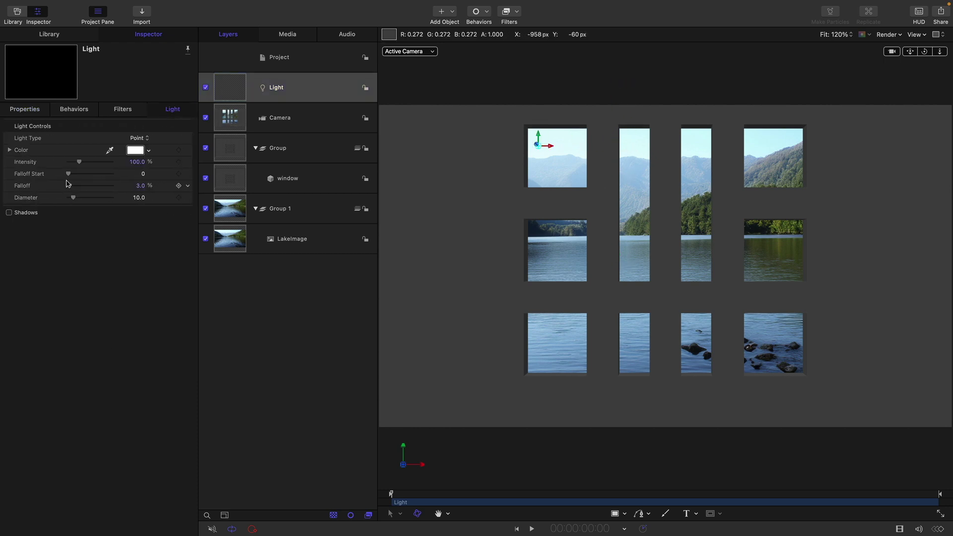
{"action": "left_click_drag", "start_coordinate": [68, 183], "coordinate": [67, 186]}
{"action": "left_click_drag", "start_coordinate": [149, 159], "coordinate": [136, 162]}
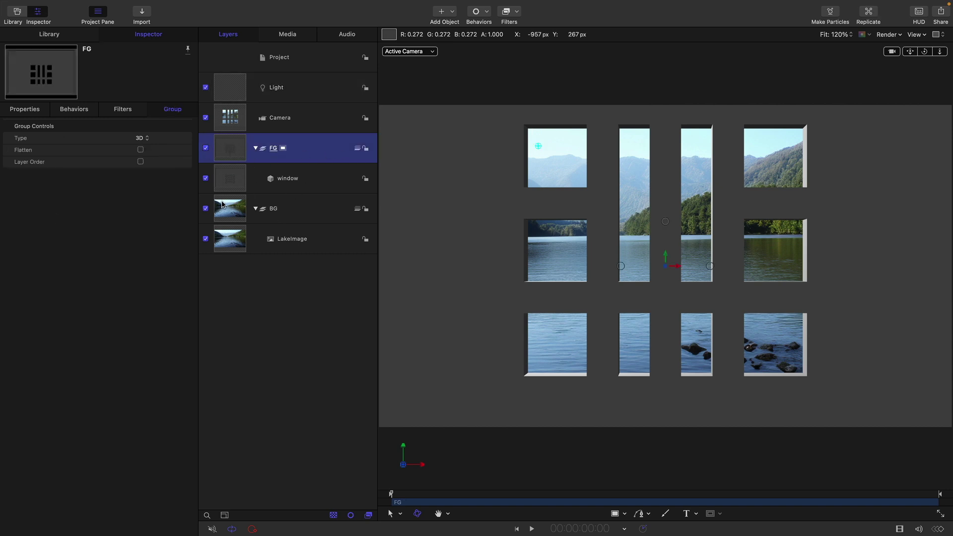
Step: Clone LakeImage into a new group above FG and set the clone's Shading to Off
{"action": "left_click", "coordinate": [268, 212]}
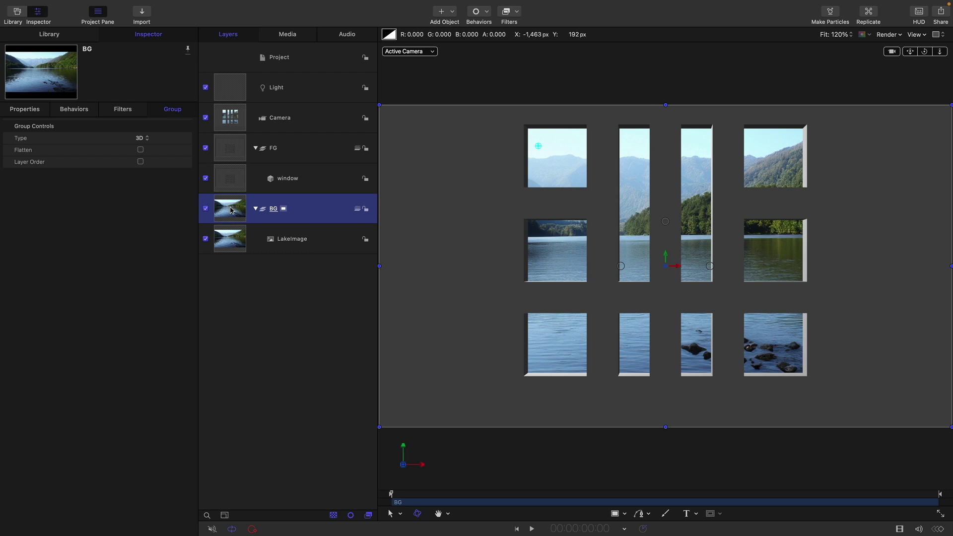
{"action": "left_click", "coordinate": [236, 242]}
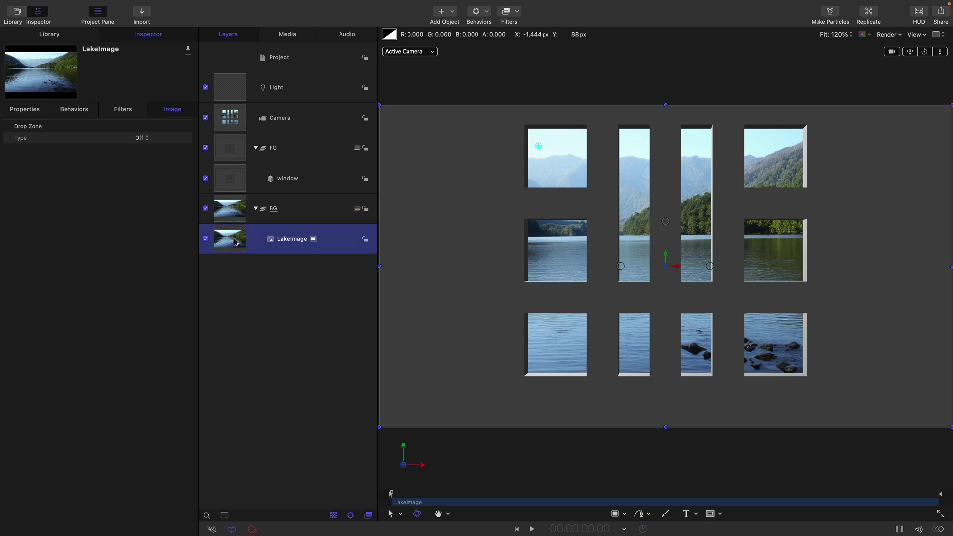
{"action": "right_click", "coordinate": [236, 242]}
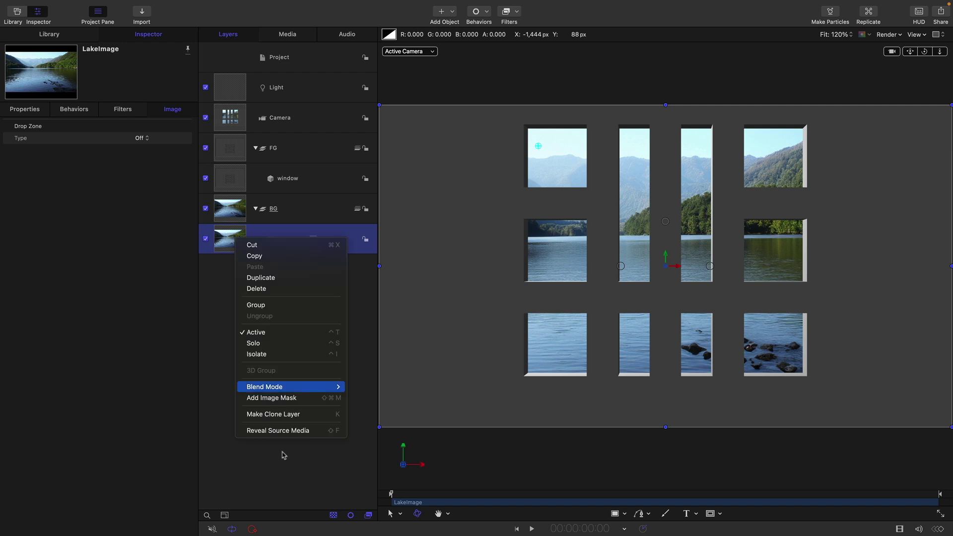
{"action": "left_click", "coordinate": [222, 129]}
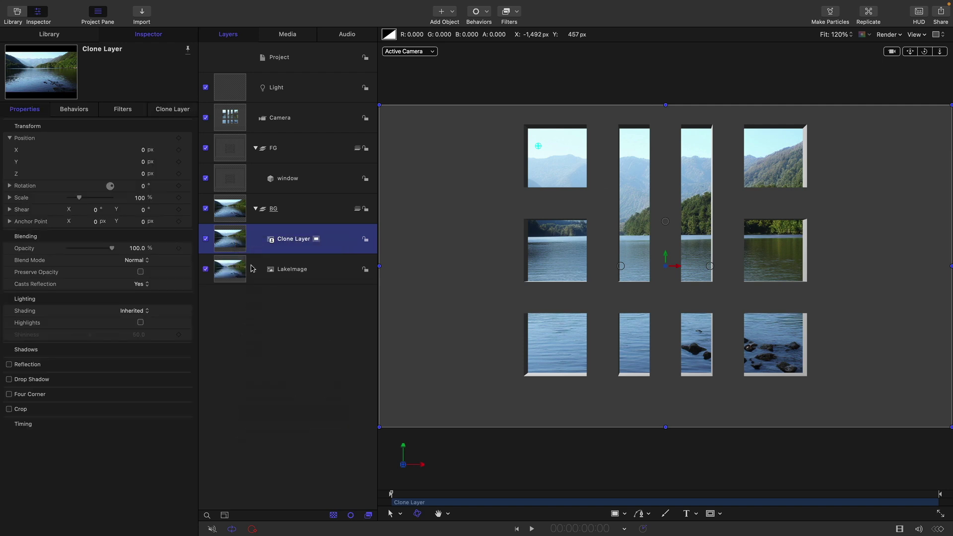
{"action": "left_click_drag", "start_coordinate": [224, 245], "coordinate": [226, 133]}
{"action": "left_click", "coordinate": [133, 310]}
{"action": "left_click", "coordinate": [134, 334]}
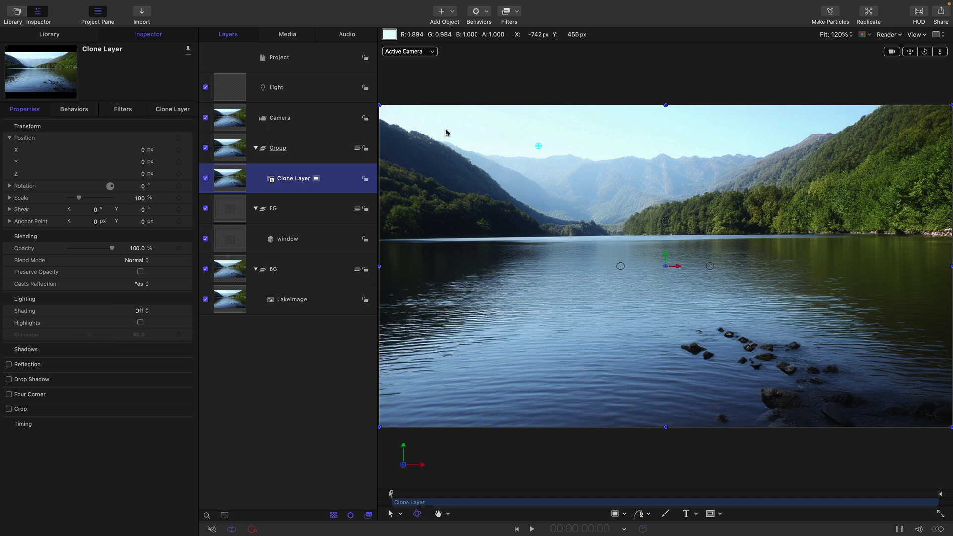
Step: Give the Clone Layer an inverted Image Mask sourced from FG, with BG hidden
{"action": "right_click", "coordinate": [229, 176]}
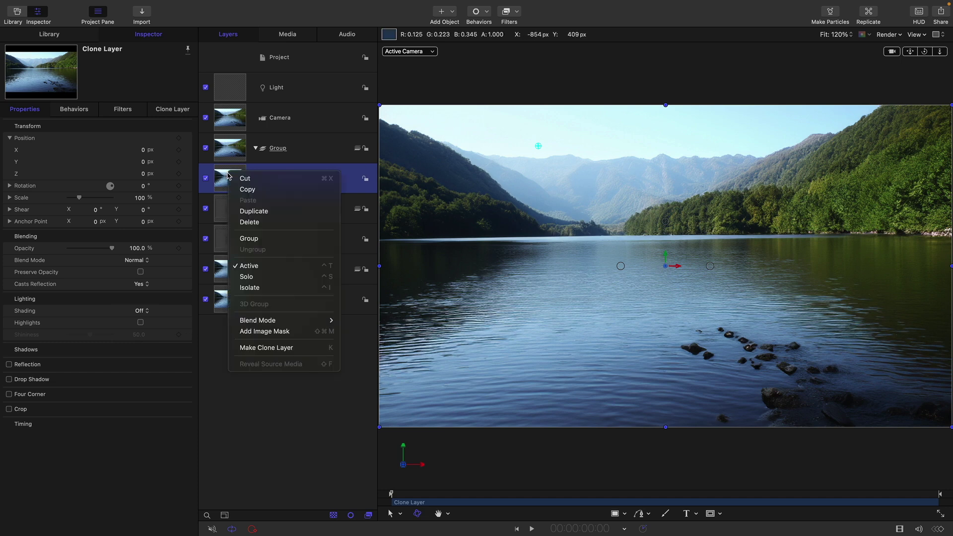
{"action": "left_click", "coordinate": [272, 333]}
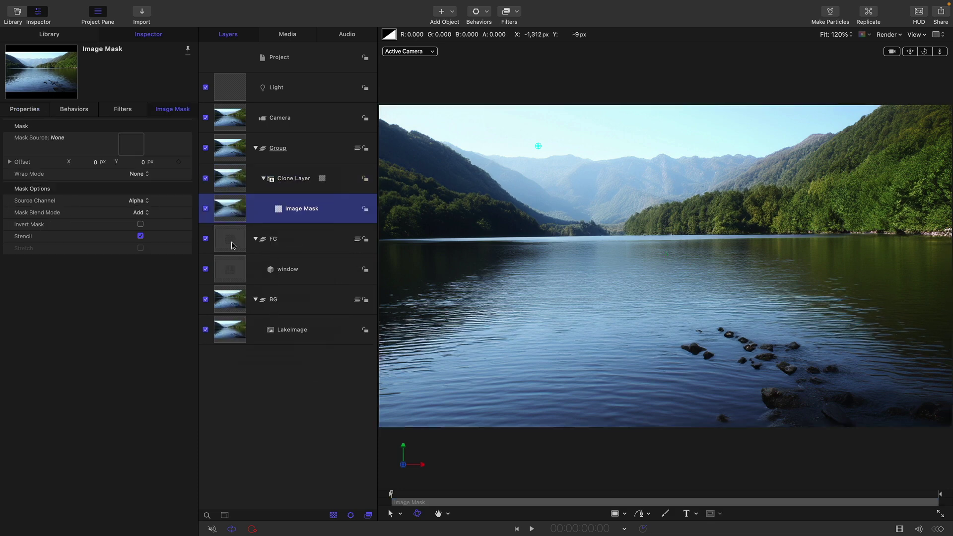
{"action": "left_click_drag", "start_coordinate": [232, 245], "coordinate": [132, 144]}
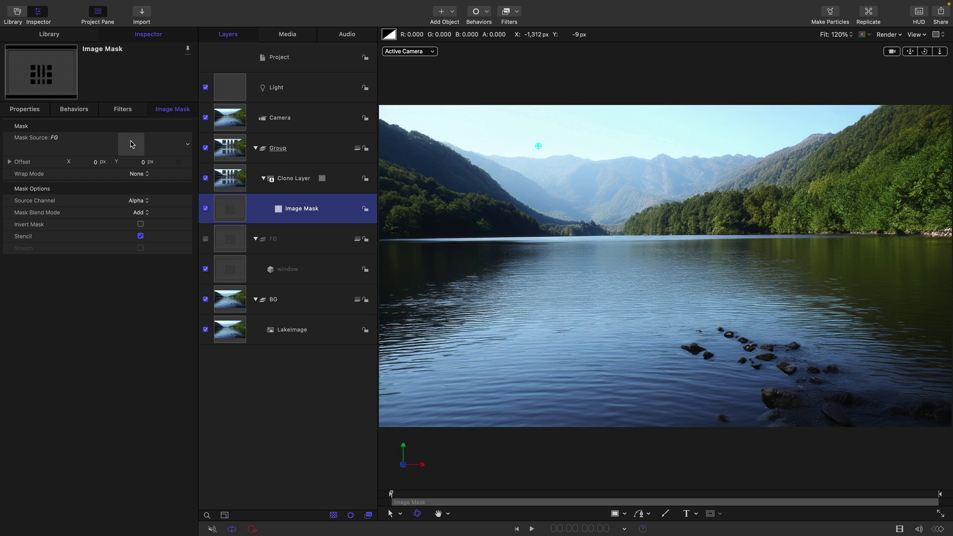
{"action": "left_click", "coordinate": [206, 299]}
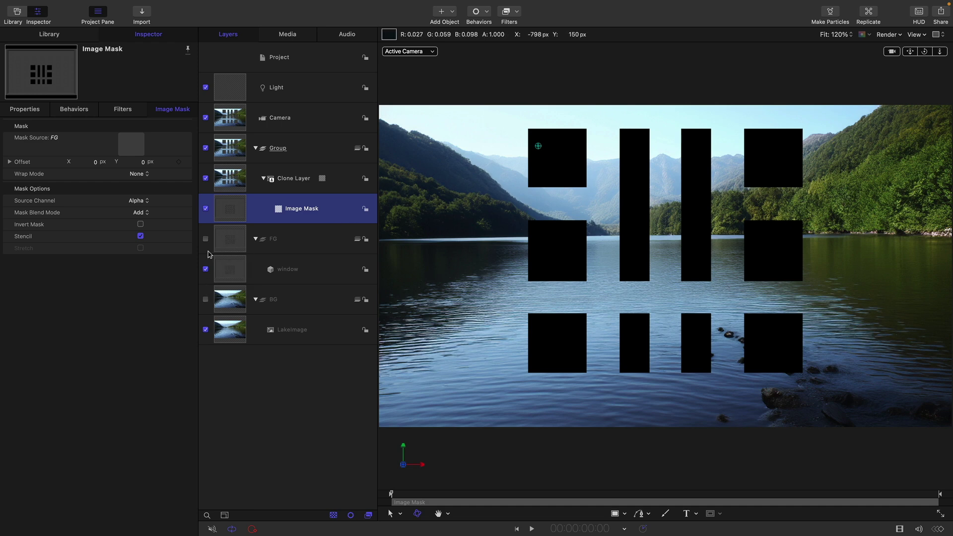
{"action": "left_click", "coordinate": [141, 224]}
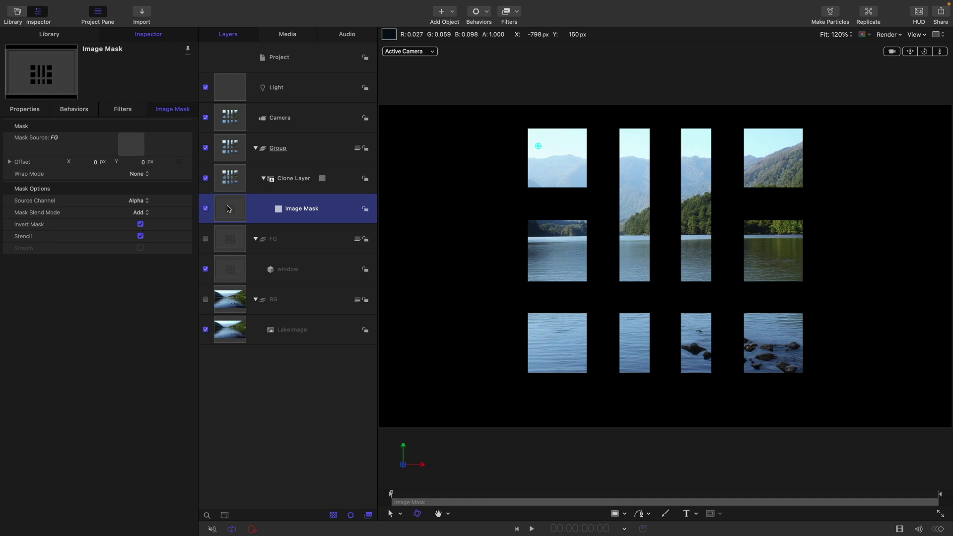
Step: Add a Gaussian Blur with Amount 64 to the Image Mask
{"action": "left_click", "coordinate": [515, 12]}
{"action": "mouse_move", "coordinate": [524, 43]}
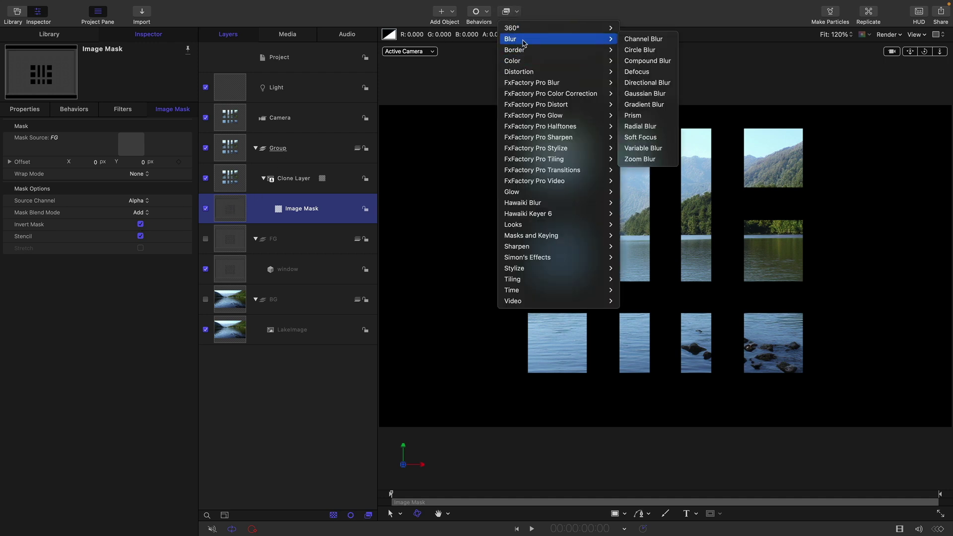
{"action": "left_click", "coordinate": [659, 94]}
{"action": "left_click", "coordinate": [140, 138]}
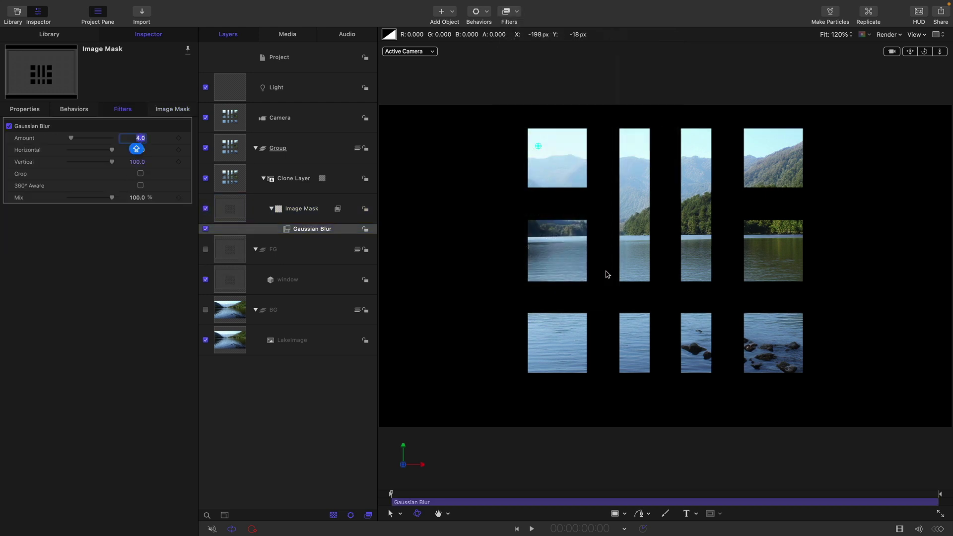
{"action": "type", "text": "64"}
{"action": "key", "text": "Return"}
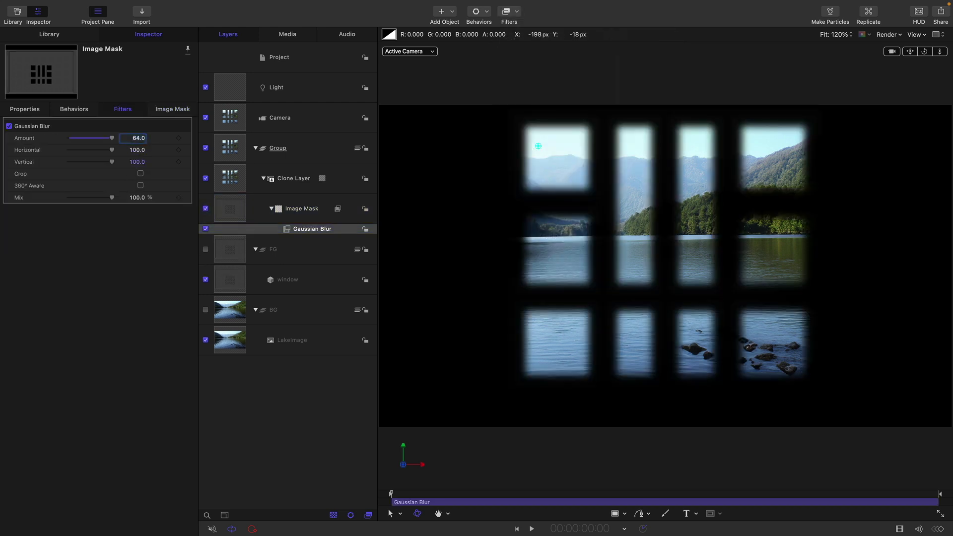
Step: Show FG and BG again and set the top Group's blend mode to Screen
{"action": "left_click", "coordinate": [205, 250]}
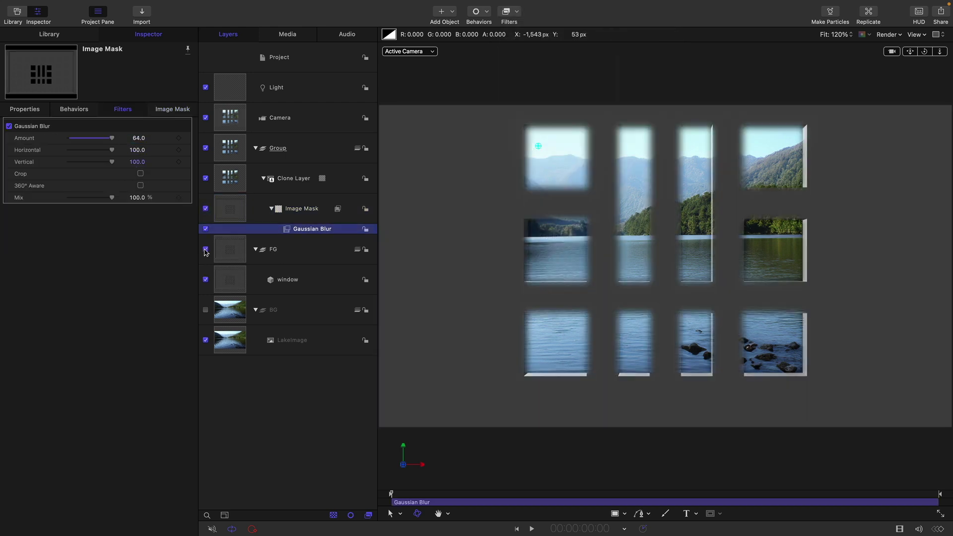
{"action": "left_click", "coordinate": [205, 310]}
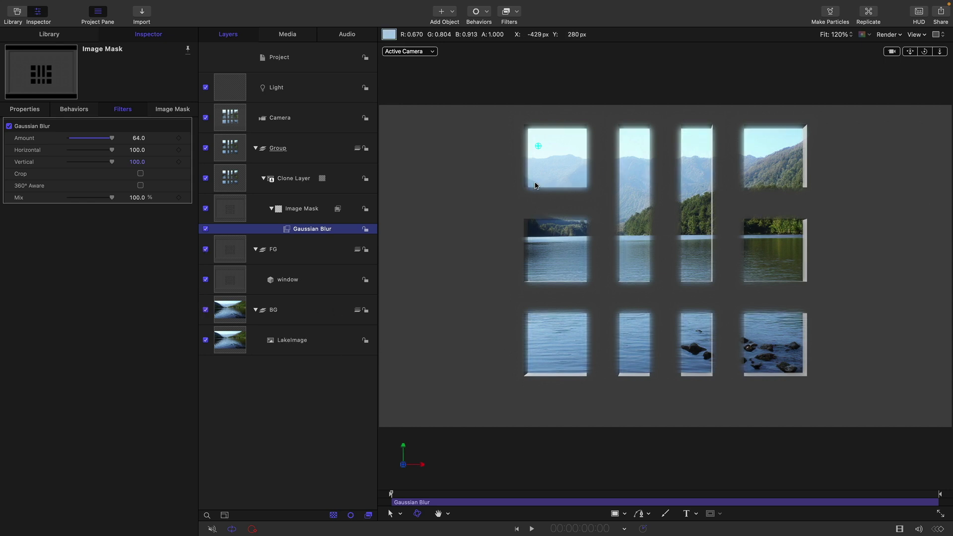
{"action": "left_click", "coordinate": [237, 149]}
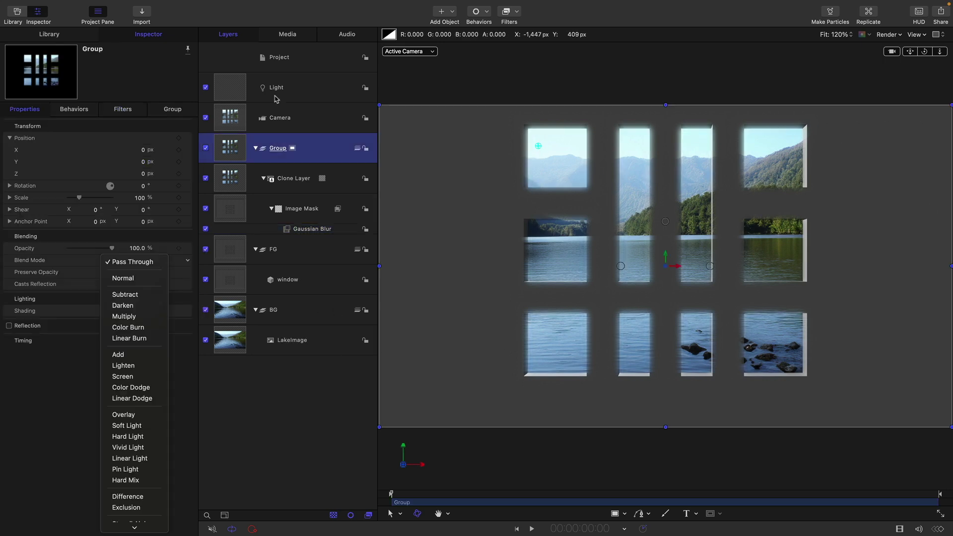
{"action": "left_click", "coordinate": [237, 149]}
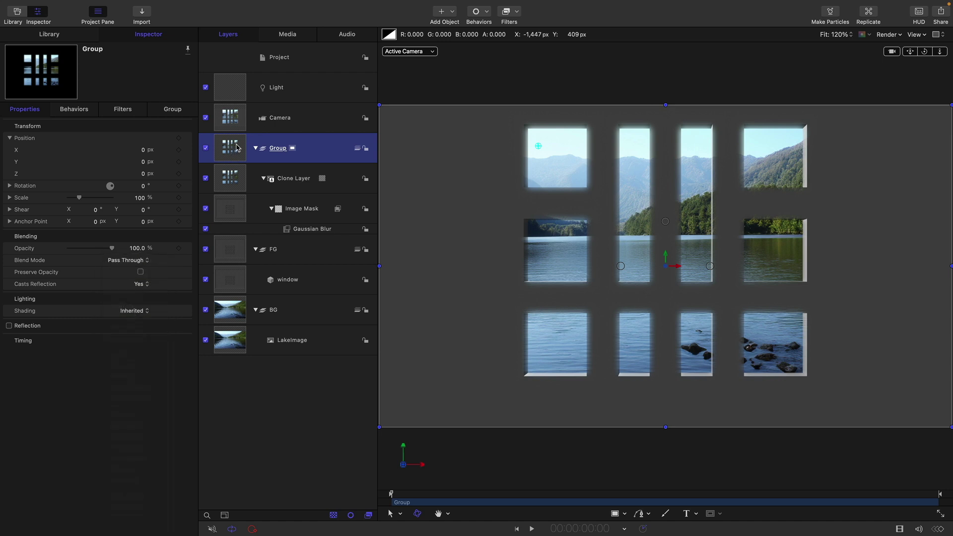
{"action": "left_click", "coordinate": [128, 261]}
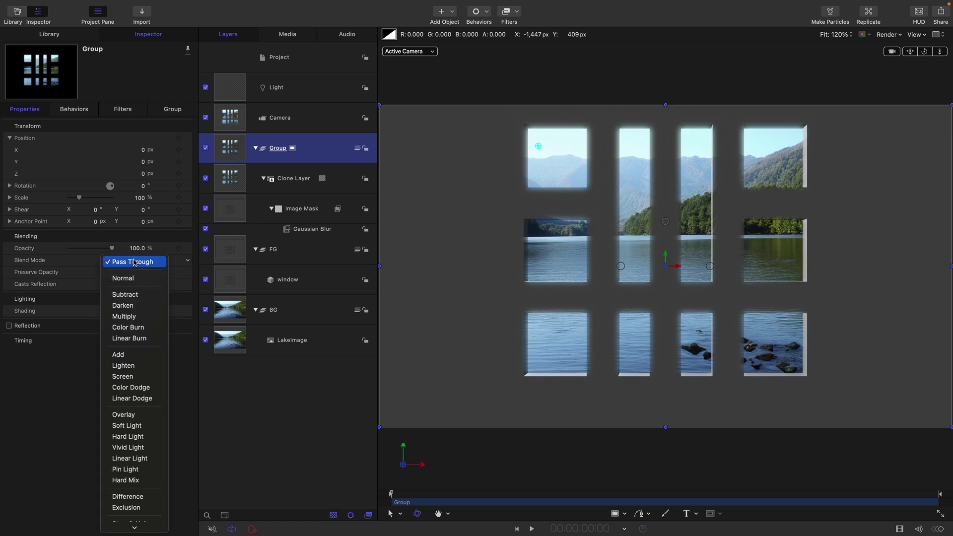
{"action": "left_click", "coordinate": [138, 377]}
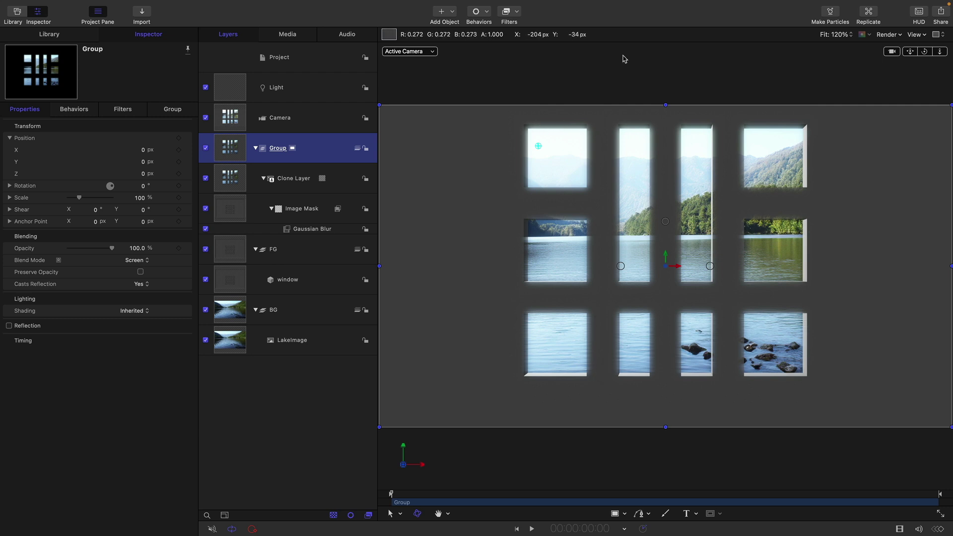
Step: Add a second Image Mask to the Clone Layer using FG as its source
{"action": "left_click", "coordinate": [236, 179]}
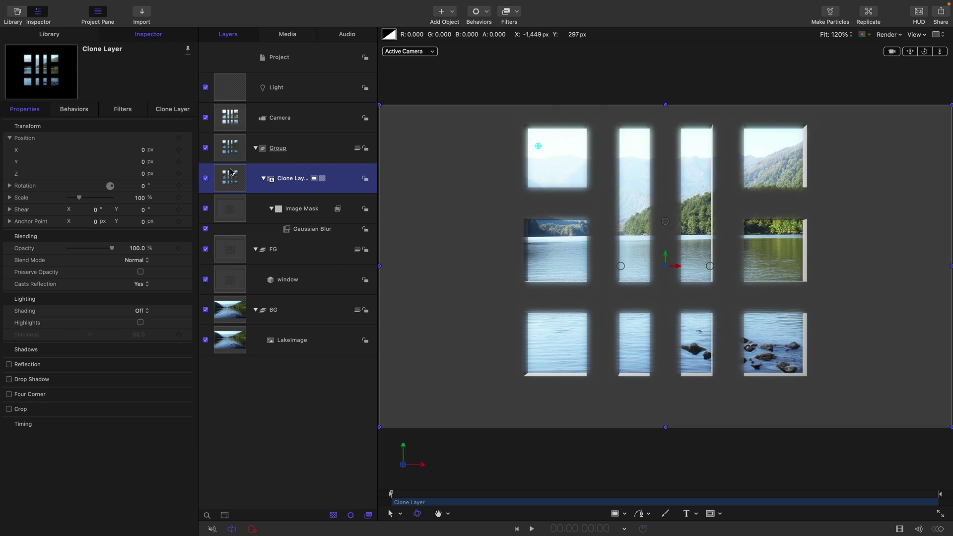
{"action": "right_click", "coordinate": [229, 169]}
{"action": "key", "text": "Escape"}
{"action": "key", "text": "super+shift+m"}
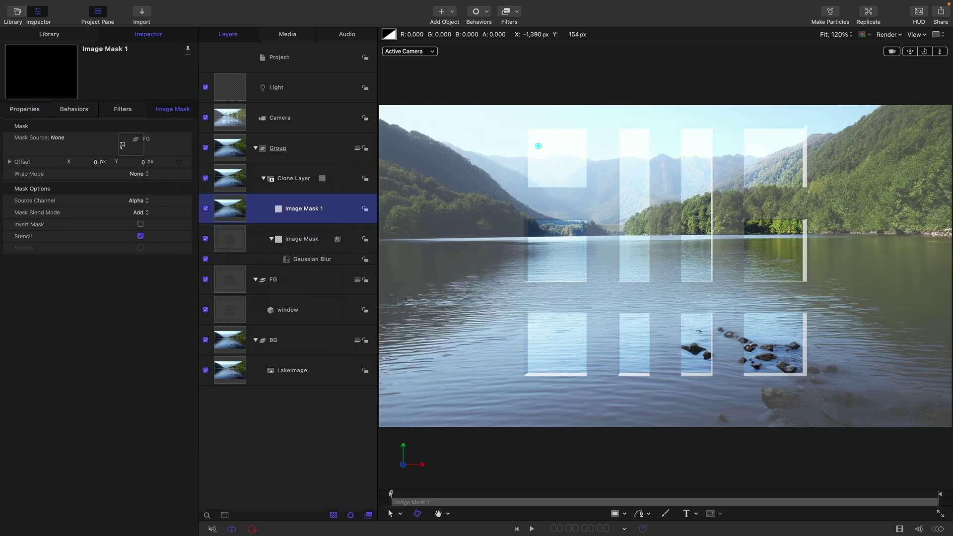
{"action": "left_click_drag", "start_coordinate": [126, 148], "coordinate": [130, 144]}
{"action": "left_click", "coordinate": [205, 280]}
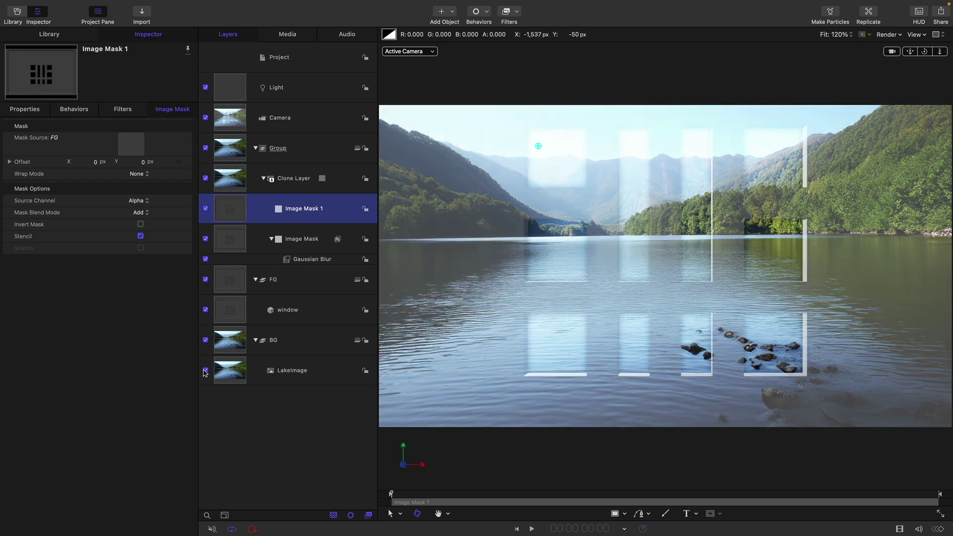
{"action": "left_click", "coordinate": [206, 340]}
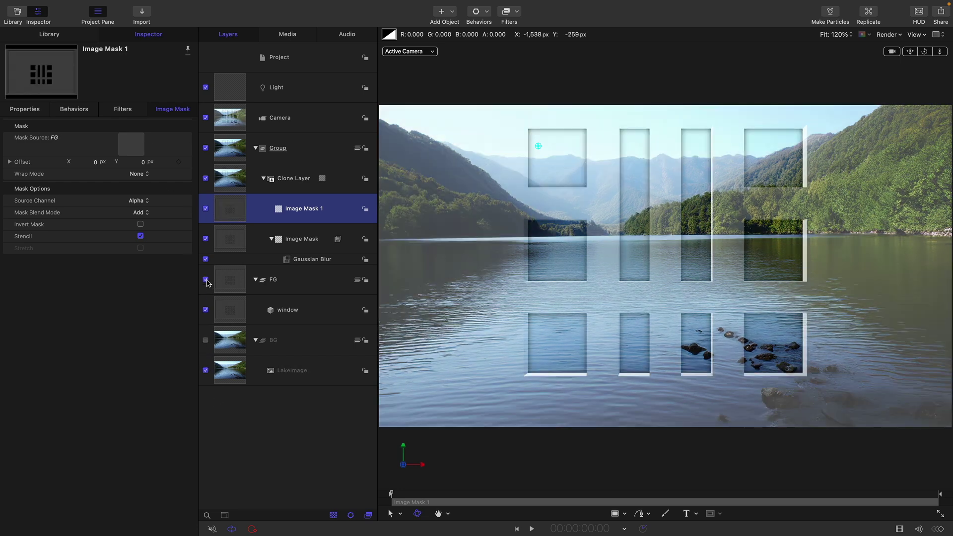
{"action": "left_click", "coordinate": [205, 280]}
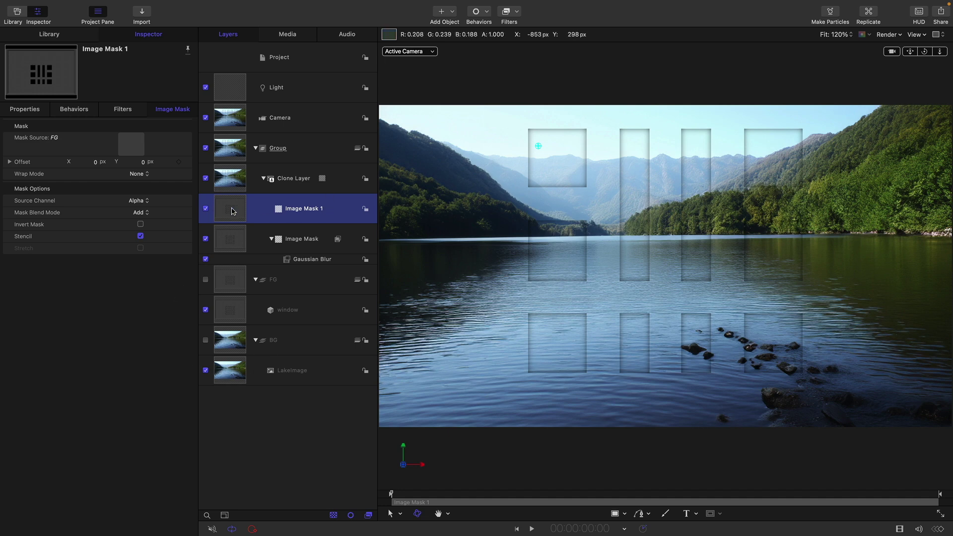
Step: Set the second mask's blend mode to Subtract and invert it
{"action": "left_click", "coordinate": [142, 214]}
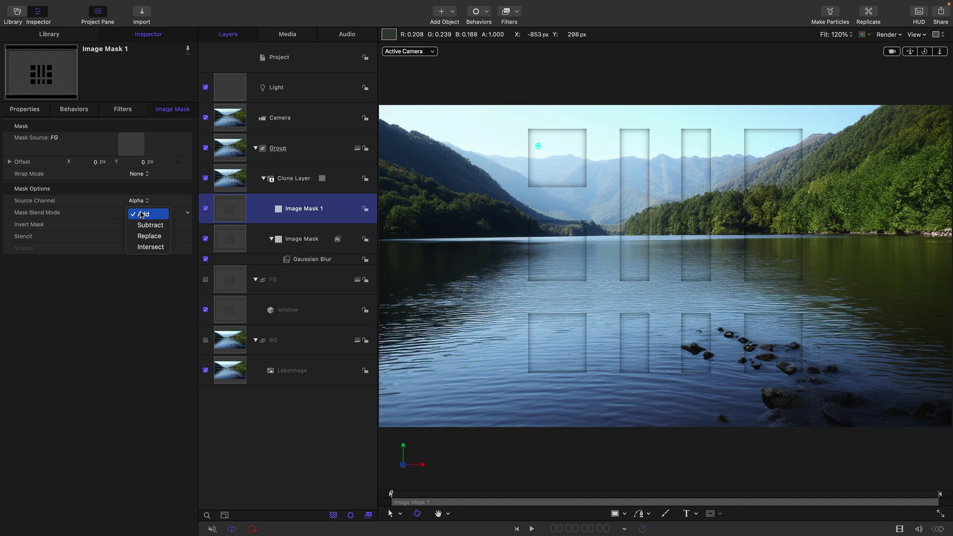
{"action": "left_click", "coordinate": [148, 227]}
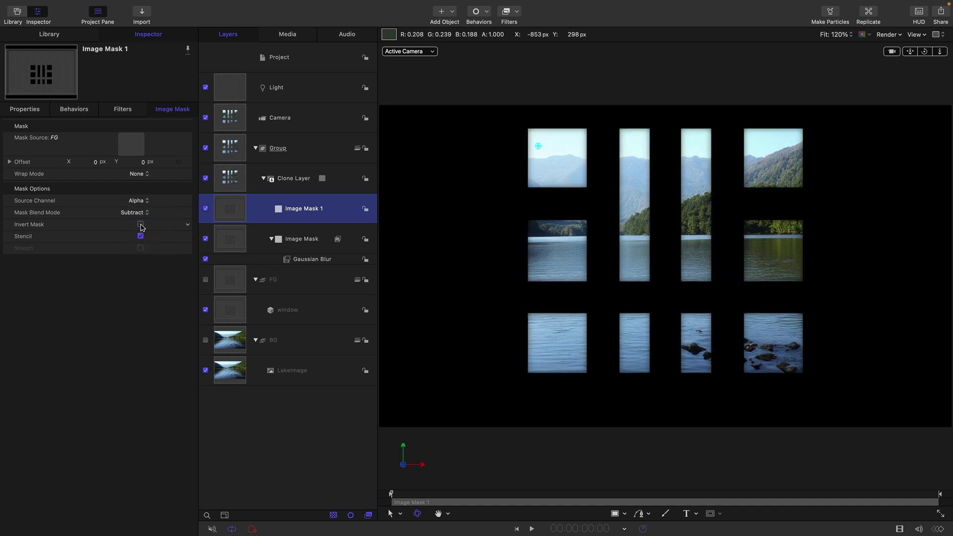
{"action": "left_click", "coordinate": [140, 225]}
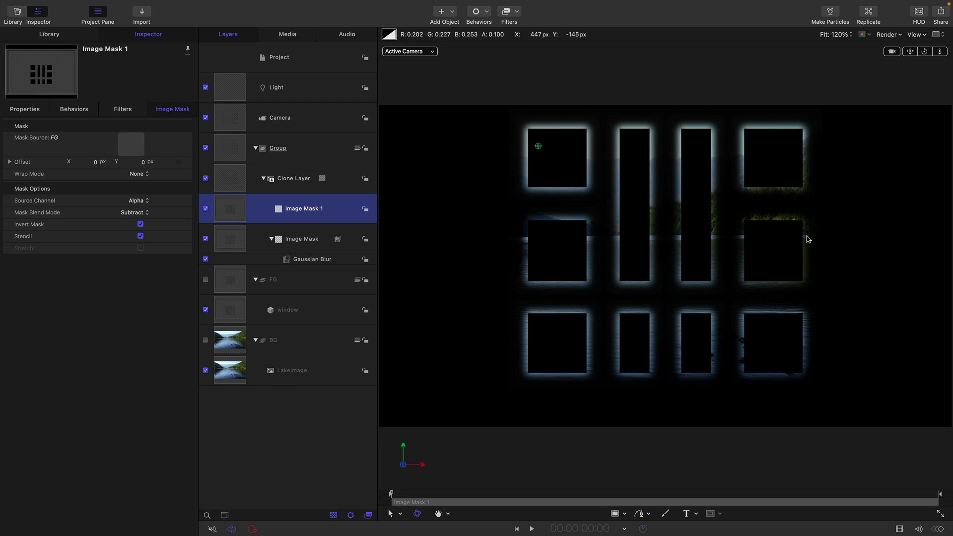
Step: Show FG and BG again, preview full size, then restore the layers list and Library
{"action": "left_click", "coordinate": [206, 280]}
{"action": "left_click", "coordinate": [205, 340]}
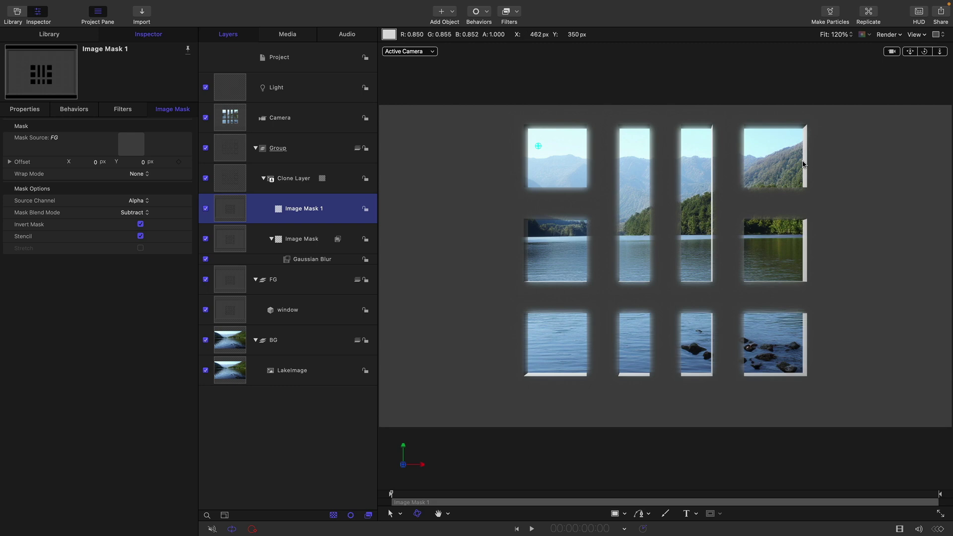
{"action": "key", "text": "F8"}
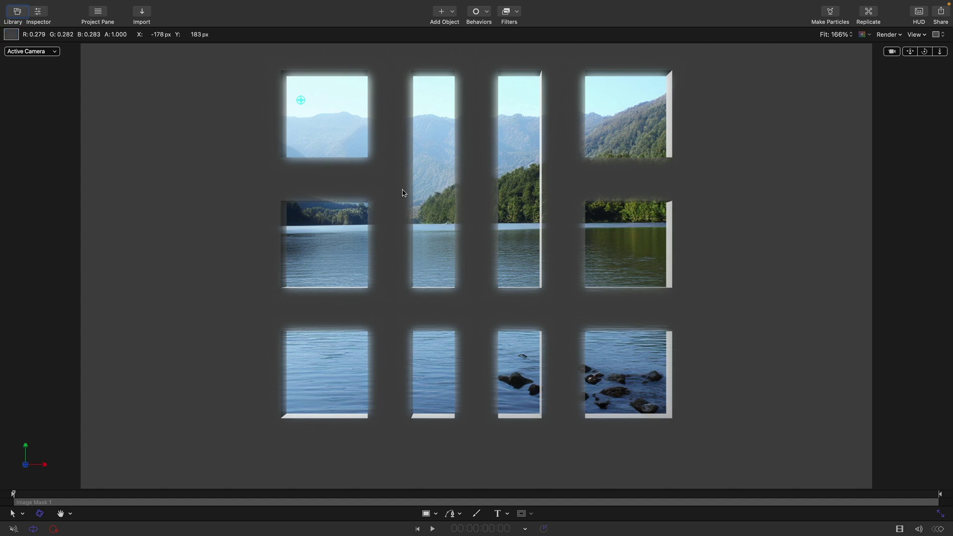
{"action": "key", "text": "F5"}
{"action": "key", "text": "super+2"}
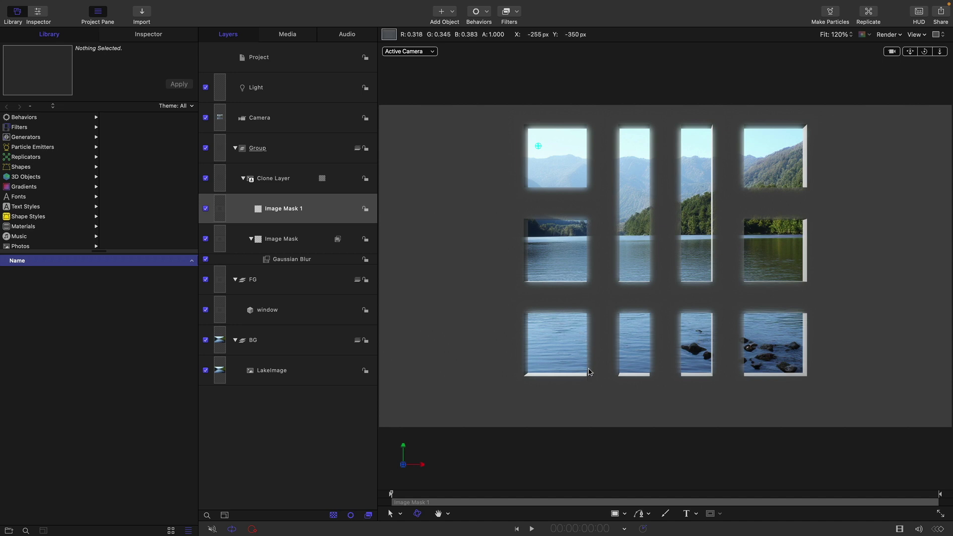
Step: Add a Gaussian Blur with Amount 64 to the Clone Layer
{"action": "left_click", "coordinate": [223, 180]}
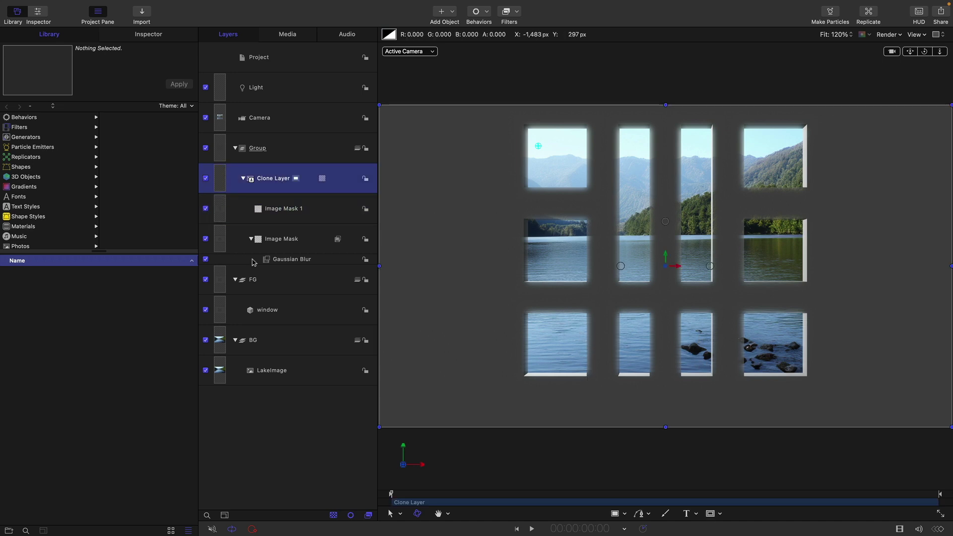
{"action": "left_click", "coordinate": [518, 13]}
{"action": "mouse_move", "coordinate": [550, 40]}
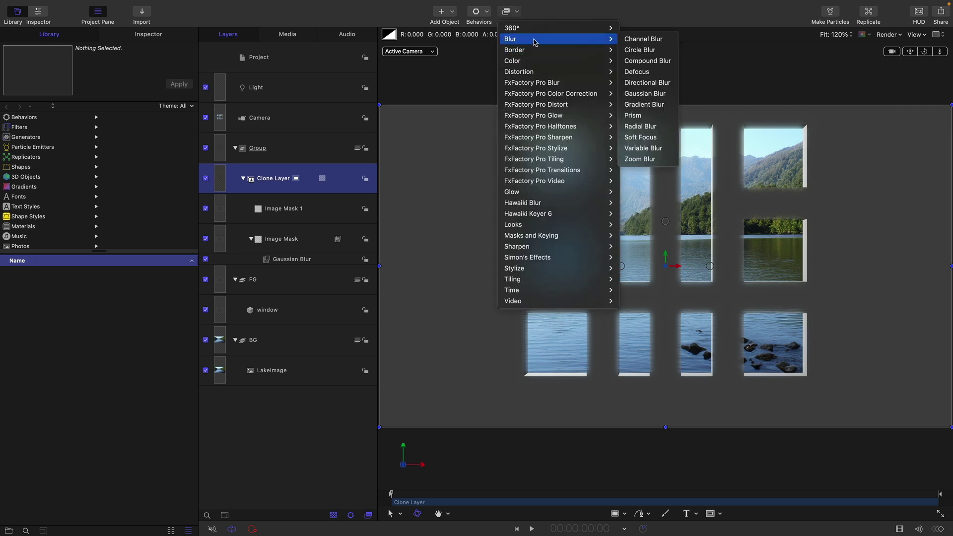
{"action": "left_click", "coordinate": [652, 94]}
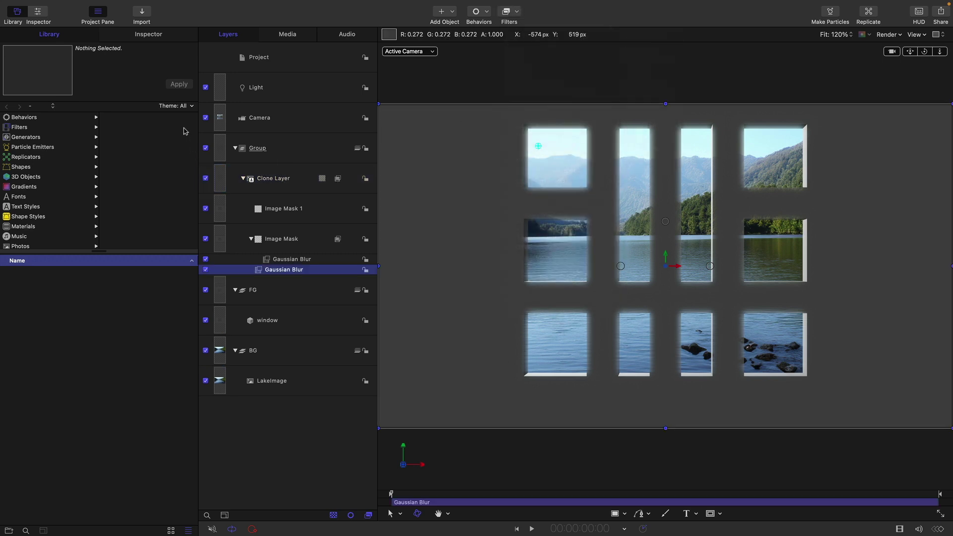
{"action": "left_click", "coordinate": [162, 36]}
{"action": "left_click", "coordinate": [141, 138]}
{"action": "type", "text": "64"}
{"action": "key", "text": "Return"}
{"action": "scroll", "coordinate": [686, 214], "scroll_direction": "up", "scroll_amount": 5}
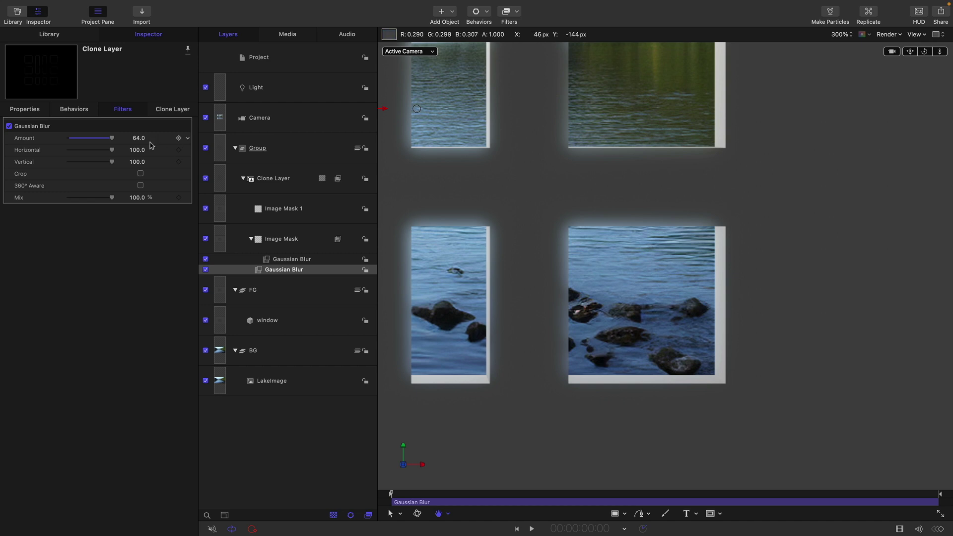
Step: Compare the Clone Layer blur on and off, then raise the Image Mask blur to 65
{"action": "left_click", "coordinate": [9, 126]}
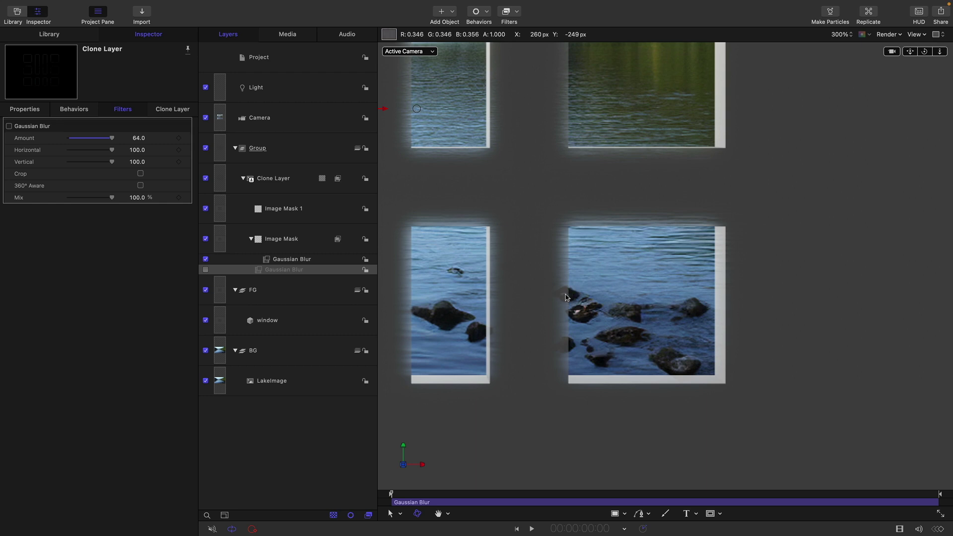
{"action": "left_click", "coordinate": [9, 126]}
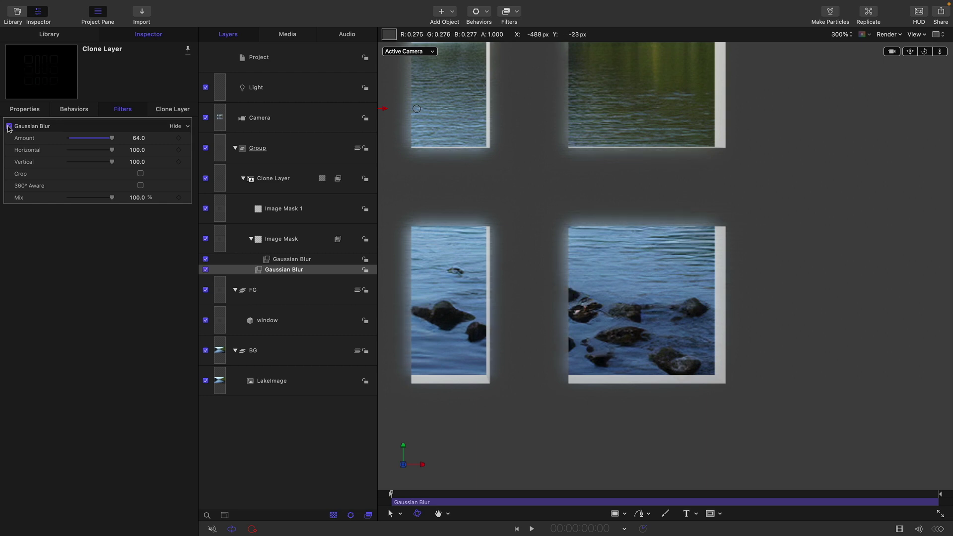
{"action": "left_click_drag", "start_coordinate": [139, 138], "coordinate": [138, 137]}
{"action": "left_click", "coordinate": [267, 259]}
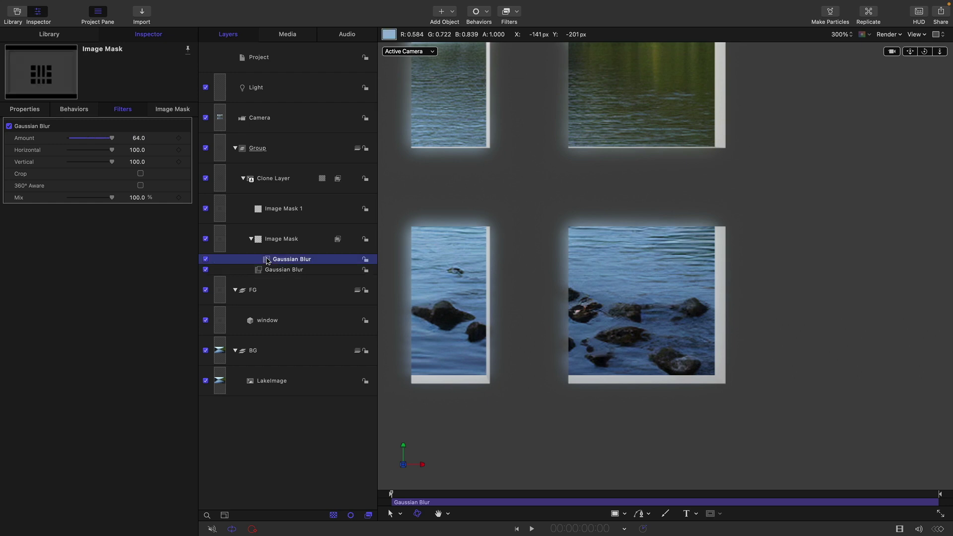
{"action": "left_click_drag", "start_coordinate": [137, 139], "coordinate": [138, 138]}
Step: Fit the canvas, hide the window wall, and compare the LIGHT WRAP text with and without glow
{"action": "key", "text": "shift+z"}
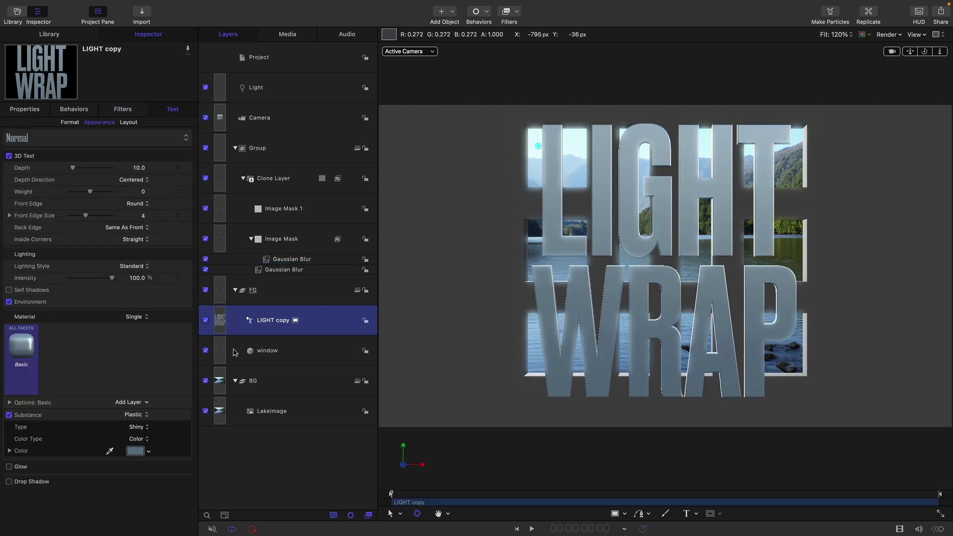
{"action": "left_click", "coordinate": [205, 351]}
{"action": "left_click", "coordinate": [222, 358]}
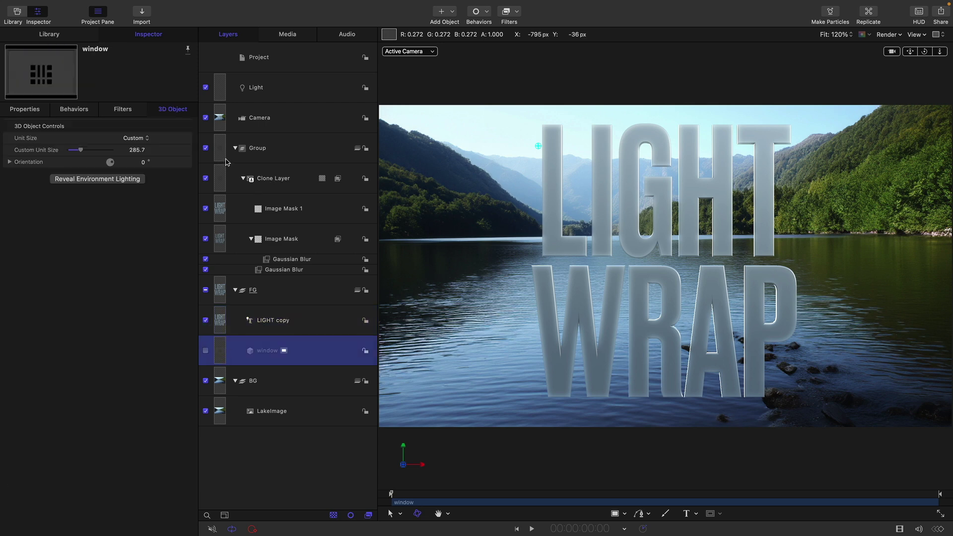
{"action": "left_click", "coordinate": [206, 148]}
{"action": "left_click", "coordinate": [206, 148]}
{"action": "left_click", "coordinate": [206, 148]}
{"action": "left_click", "coordinate": [206, 148]}
{"action": "left_click", "coordinate": [206, 149]}
{"action": "left_click", "coordinate": [206, 148]}
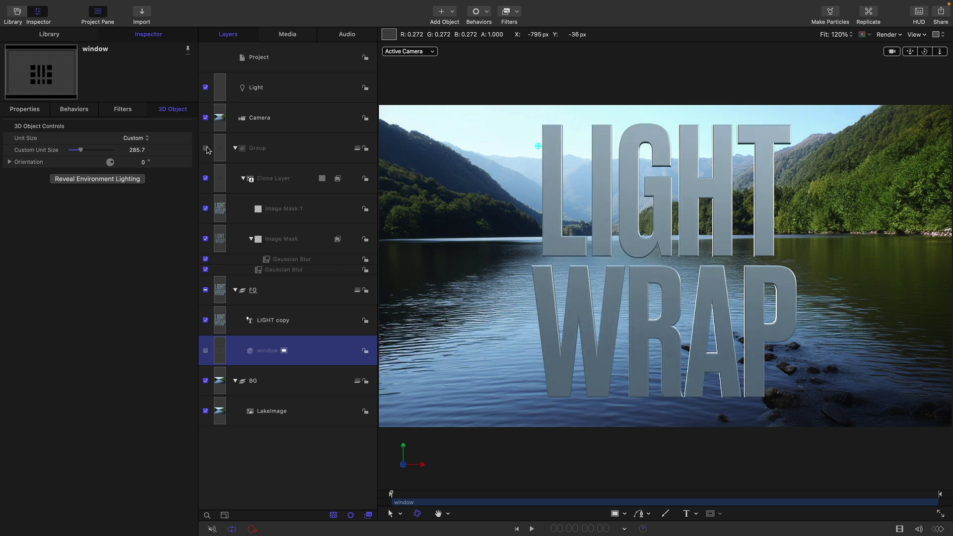
Step: Lower the glow Group's opacity to 63.73% and compare it toggled on and off
{"action": "left_click", "coordinate": [221, 148]}
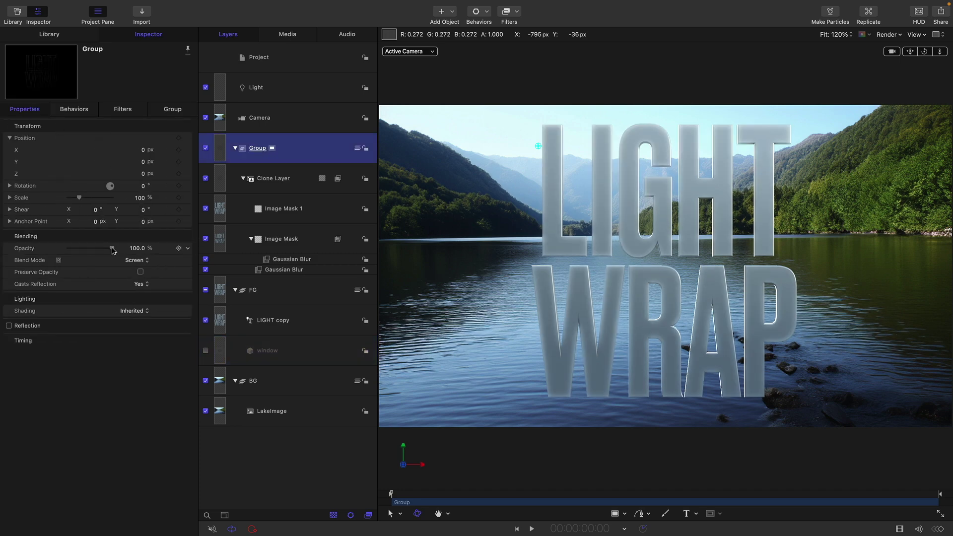
{"action": "left_click_drag", "start_coordinate": [112, 250], "coordinate": [110, 250]}
{"action": "mouse_move", "coordinate": [105, 251]}
{"action": "left_mouse_down"}
{"action": "mouse_move", "coordinate": [74, 251]}
{"action": "mouse_move", "coordinate": [97, 250]}
{"action": "left_mouse_up"}
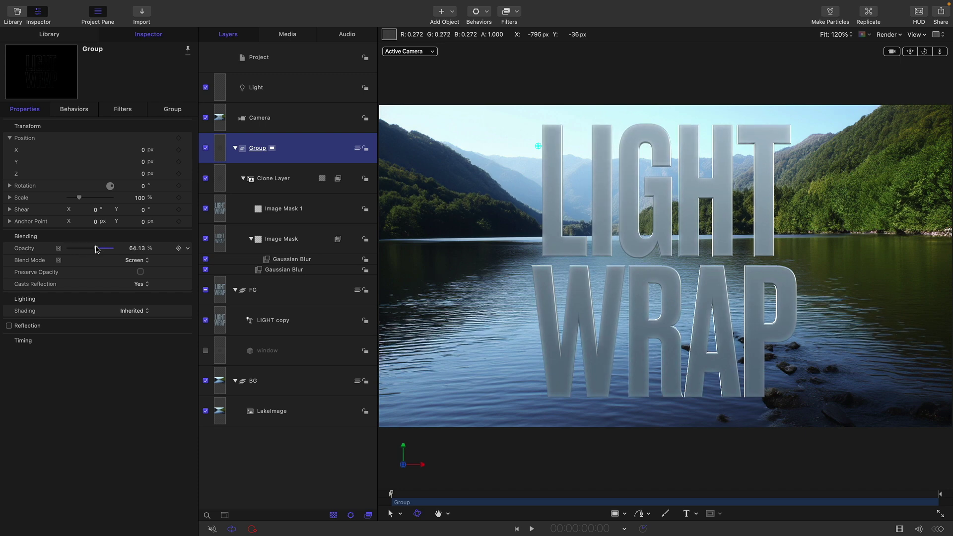
{"action": "left_click", "coordinate": [205, 149]}
{"action": "left_click", "coordinate": [206, 149]}
{"action": "left_click", "coordinate": [206, 149]}
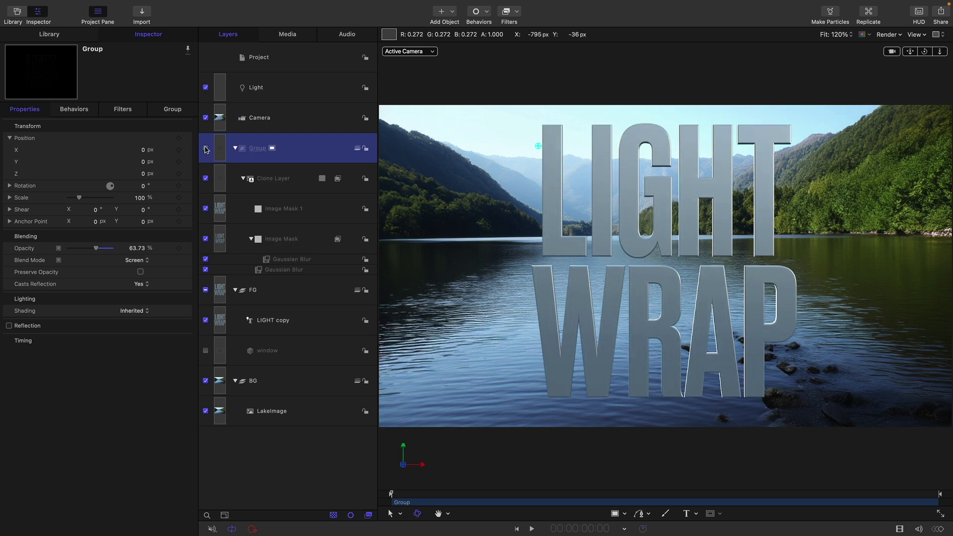
{"action": "left_click", "coordinate": [205, 148]}
{"action": "left_click", "coordinate": [206, 149]}
{"action": "left_click", "coordinate": [206, 149]}
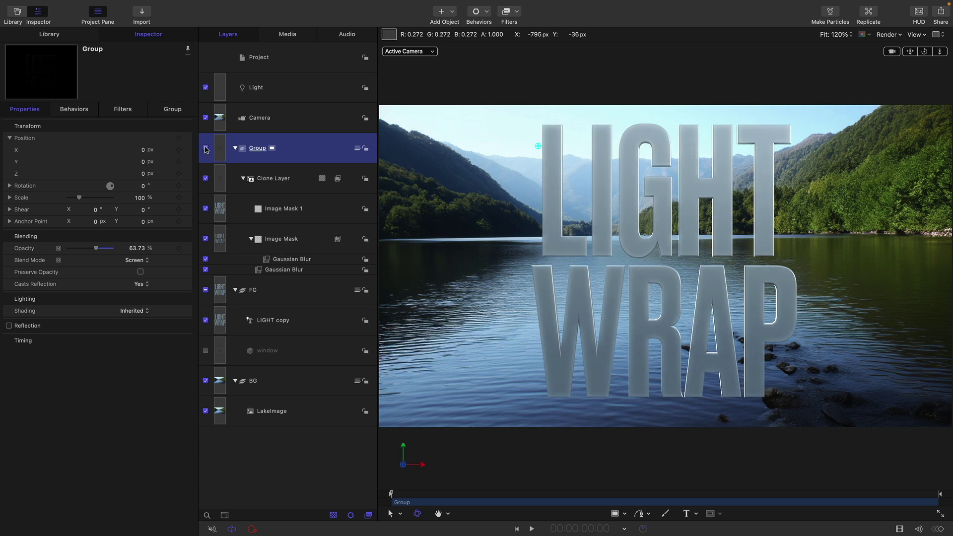
{"action": "left_click", "coordinate": [206, 148]}
Step: Toggle the glow Group off and back on to compare the text with and without glow
{"action": "left_click", "coordinate": [205, 149]}
{"action": "left_click", "coordinate": [206, 148]}
{"action": "left_click", "coordinate": [205, 149]}
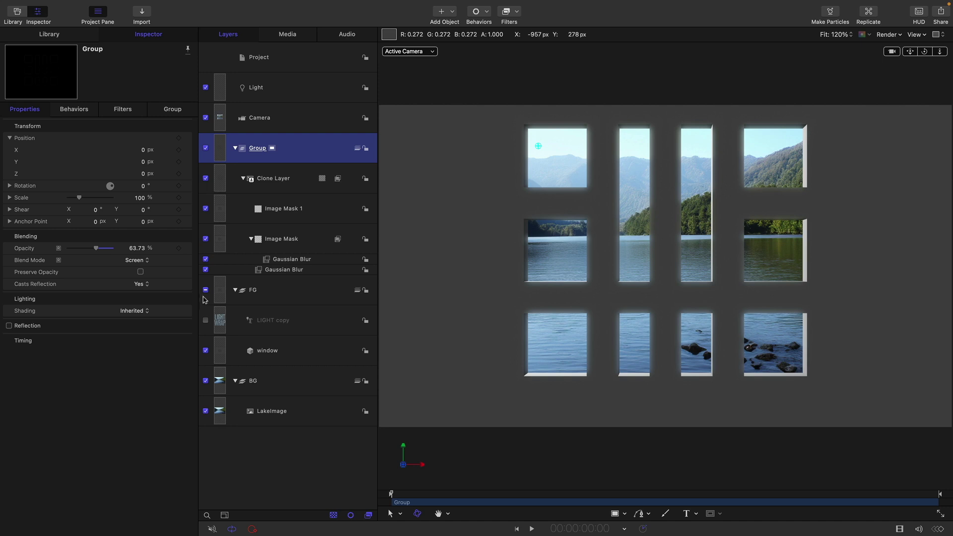
Step: Hide FG, BG, Image Mask 1, Image Mask and the second Gaussian Blur to see the lake
{"action": "left_click", "coordinate": [205, 291]}
{"action": "left_click", "coordinate": [206, 381]}
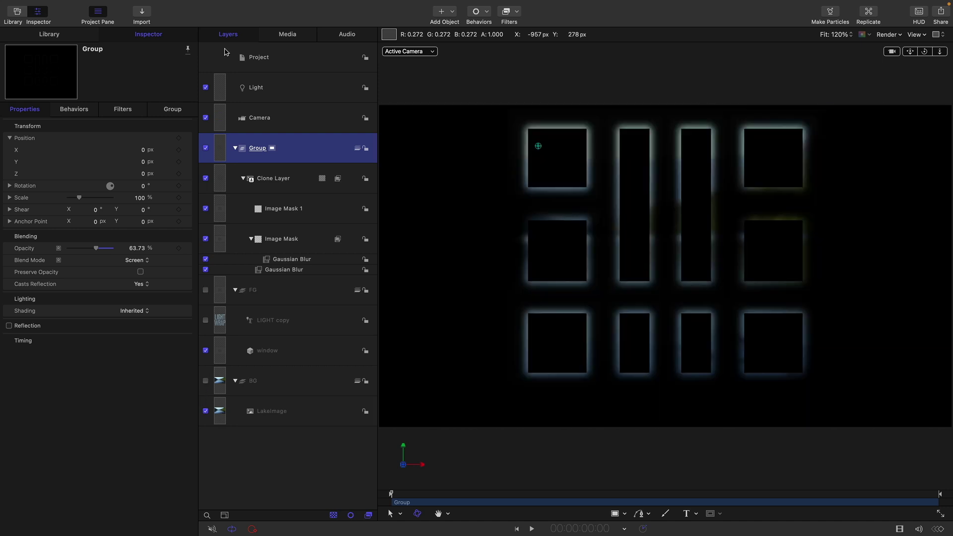
{"action": "left_click", "coordinate": [206, 208]}
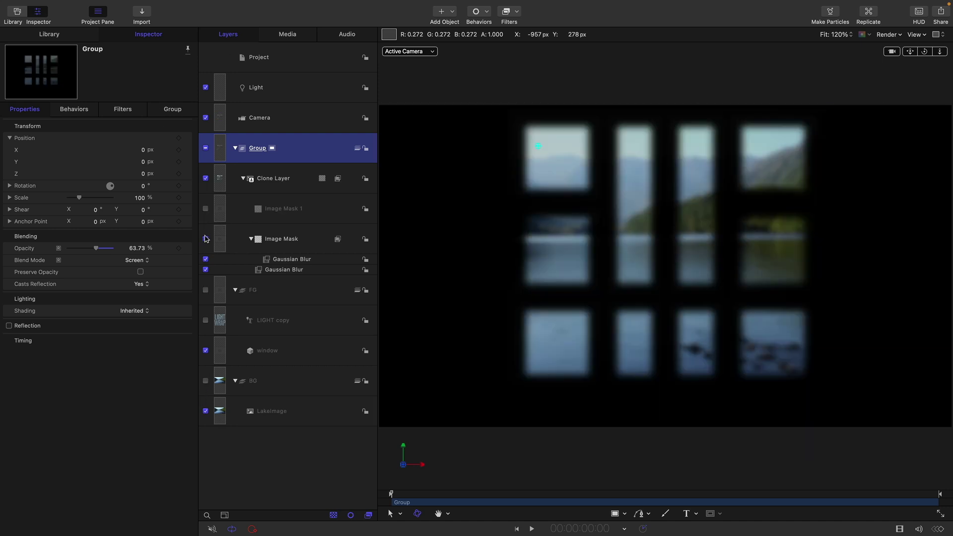
{"action": "left_click", "coordinate": [205, 239]}
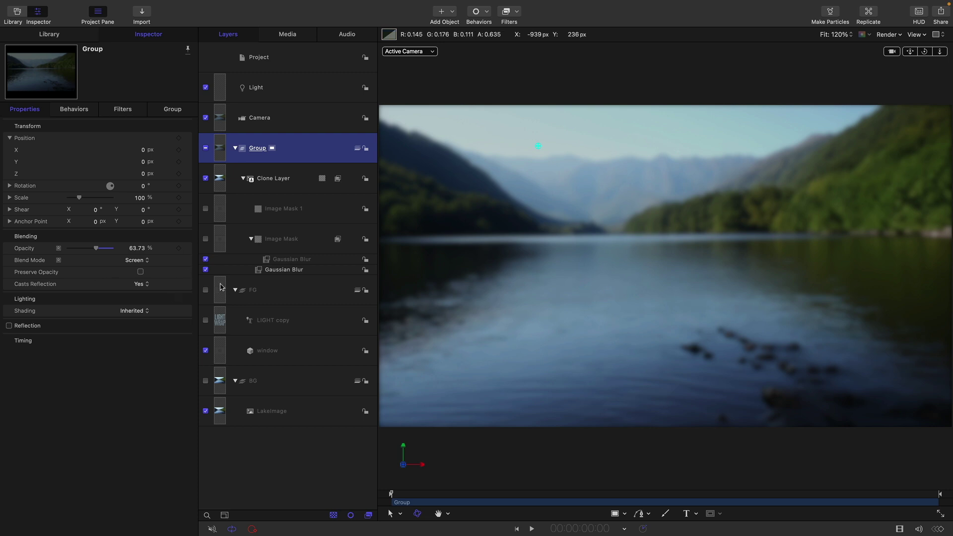
{"action": "left_click", "coordinate": [206, 270]}
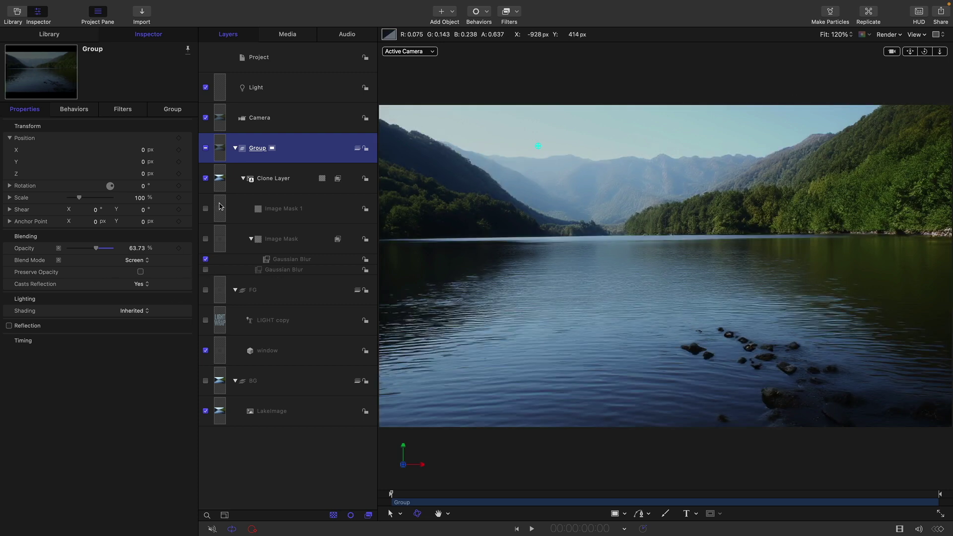
Step: Restore the window-shaped Image Mask and compare it with and without its blur
{"action": "left_click", "coordinate": [206, 240]}
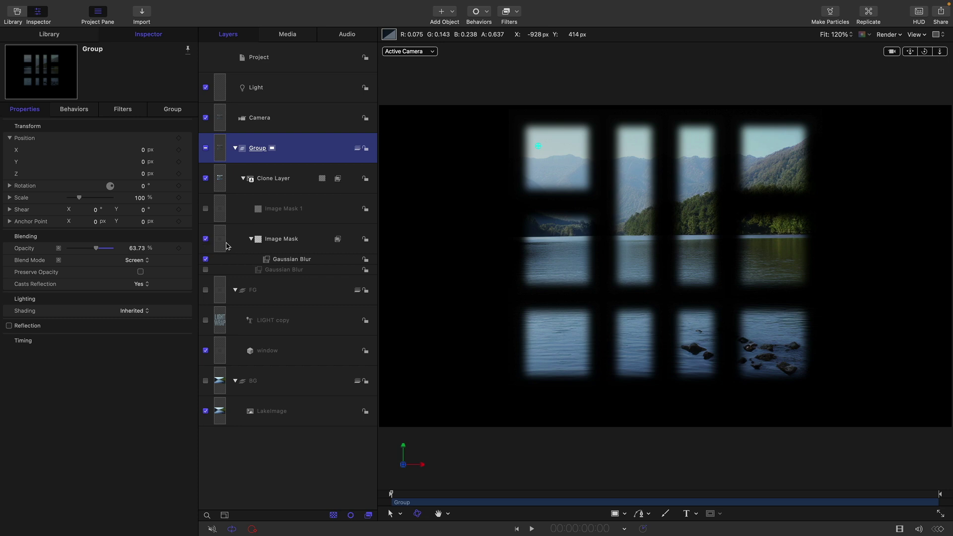
{"action": "left_click", "coordinate": [226, 245]}
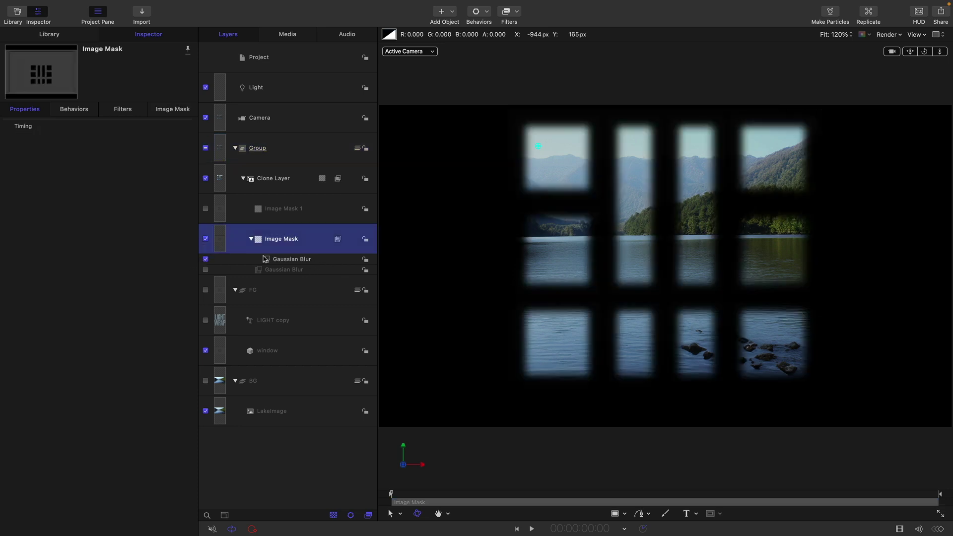
{"action": "left_click", "coordinate": [205, 259]}
{"action": "left_click", "coordinate": [206, 259]}
Step: Toggle Image Mask 1 off and on to compare, leave it enabled, and select the glow Group
{"action": "left_click", "coordinate": [205, 209]}
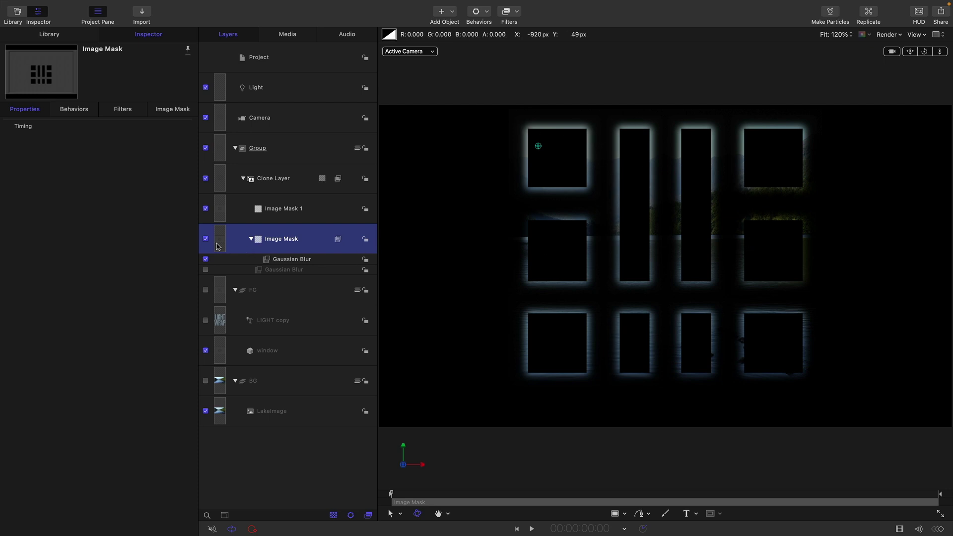
{"action": "left_click", "coordinate": [205, 209]}
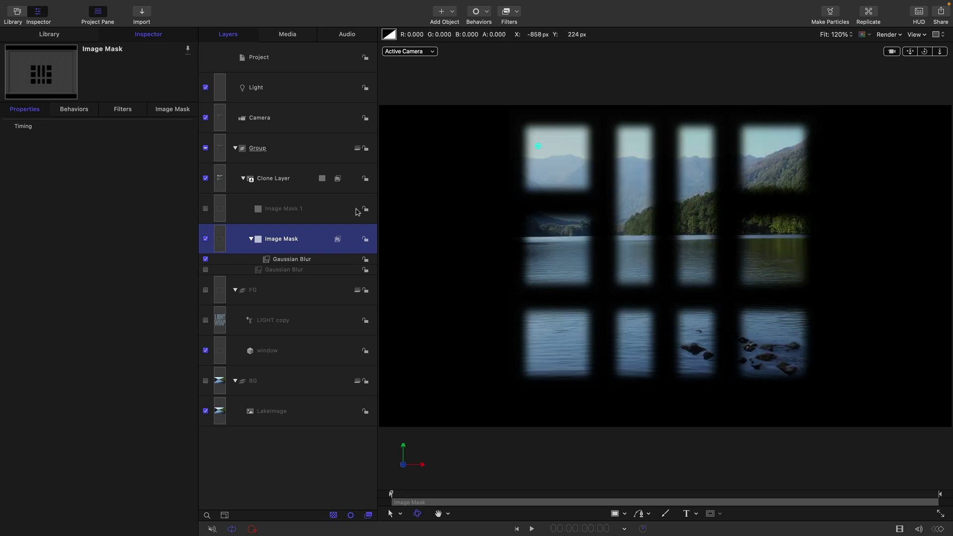
{"action": "left_click", "coordinate": [206, 209]}
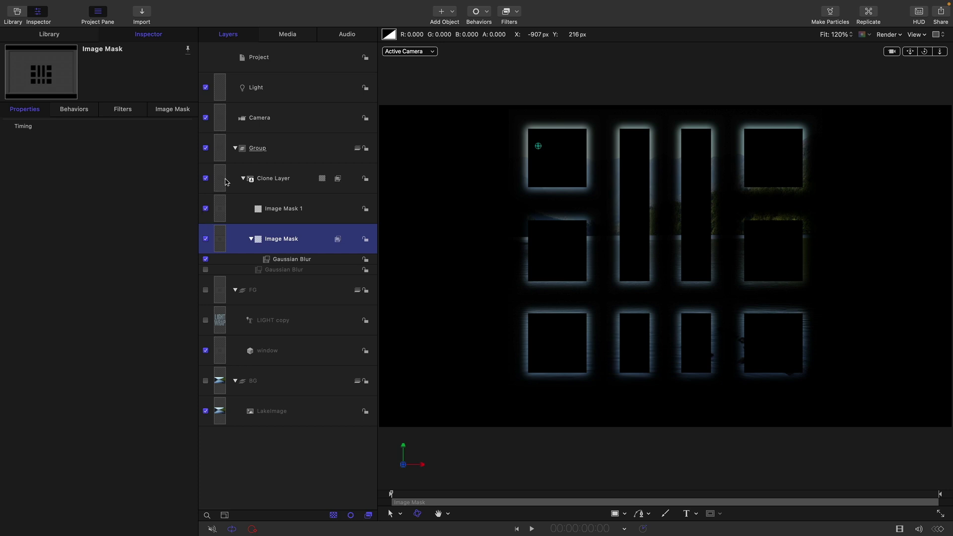
{"action": "left_click", "coordinate": [221, 150]}
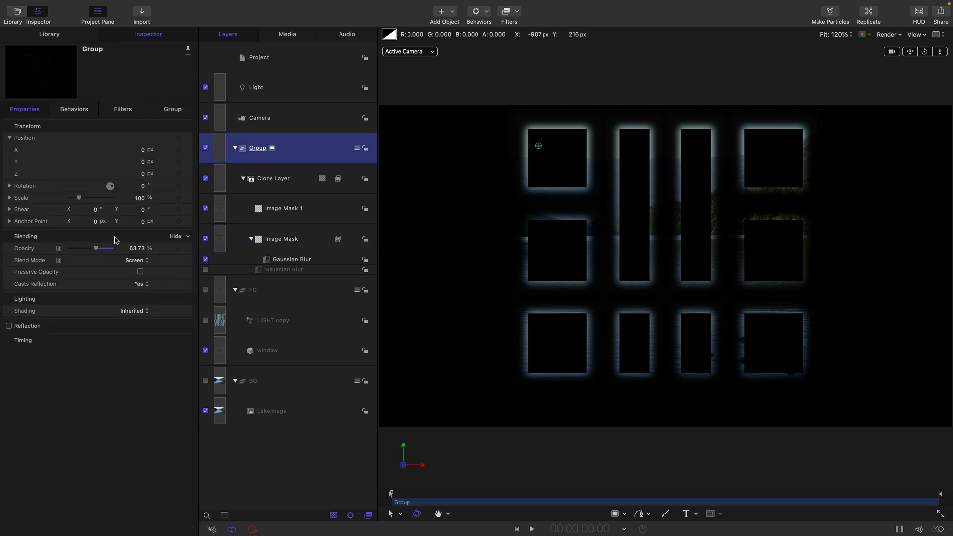
Step: Show FG and BG, set the glow Group opacity to 54.55%, and re-enable the second Gaussian Blur
{"action": "left_click", "coordinate": [205, 290]}
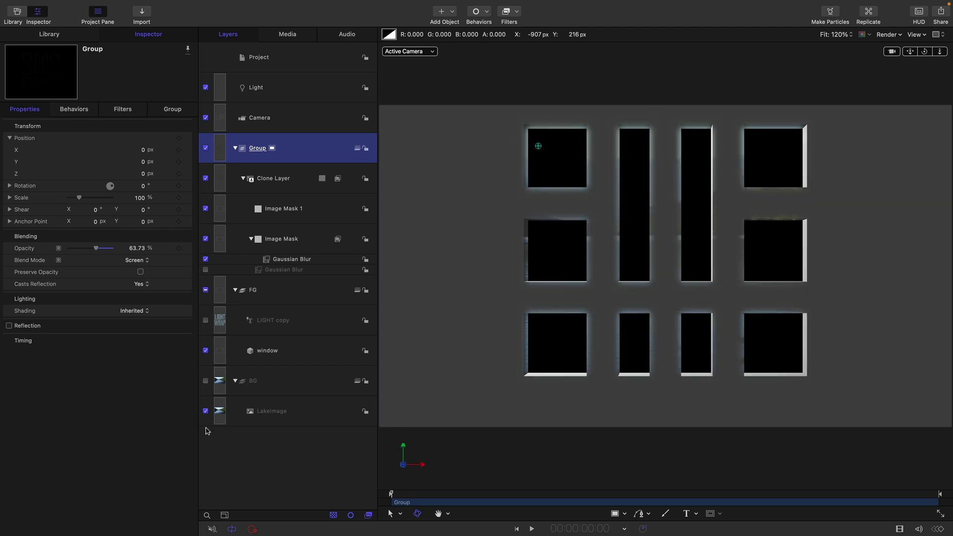
{"action": "left_click", "coordinate": [205, 380]}
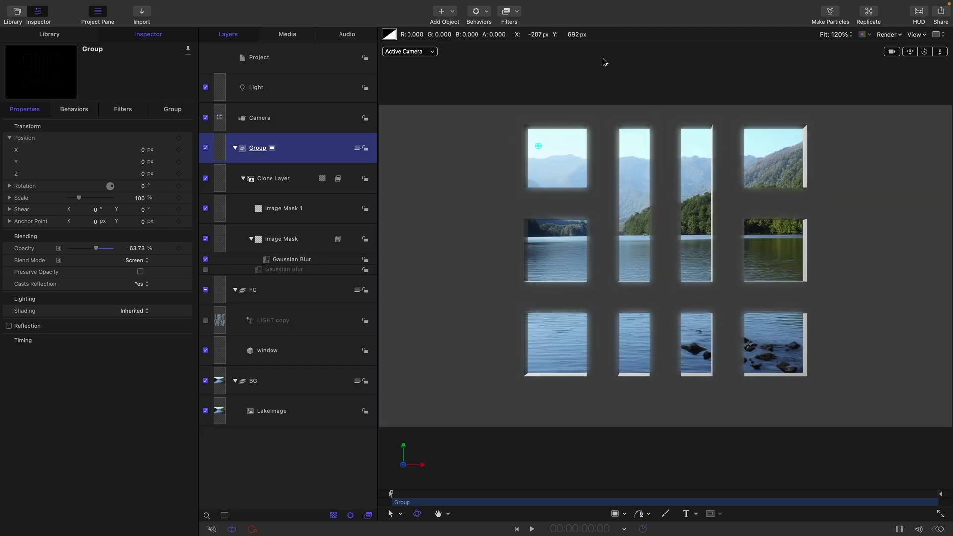
{"action": "mouse_move", "coordinate": [96, 248]}
{"action": "left_mouse_down"}
{"action": "mouse_move", "coordinate": [80, 248]}
{"action": "mouse_move", "coordinate": [105, 248]}
{"action": "mouse_move", "coordinate": [92, 254]}
{"action": "left_mouse_up"}
{"action": "left_click", "coordinate": [206, 270]}
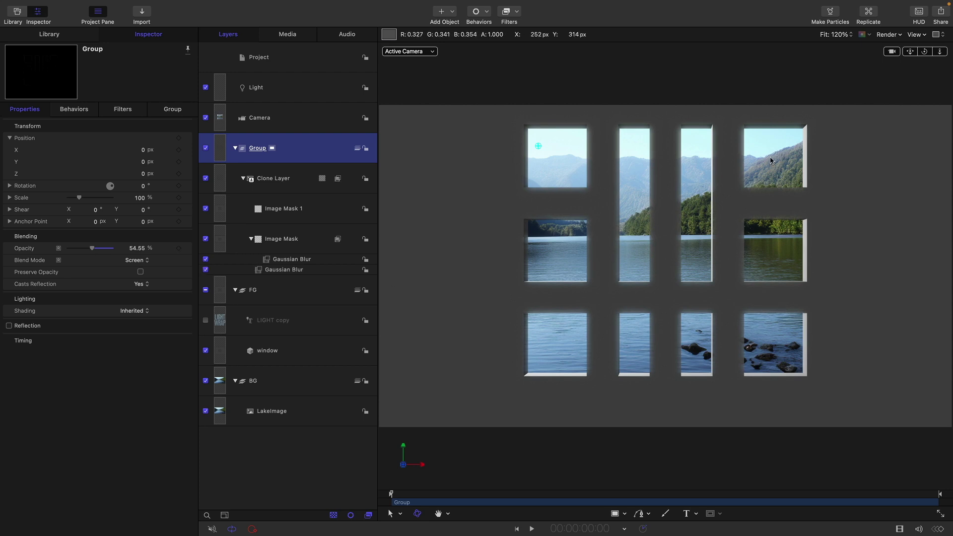